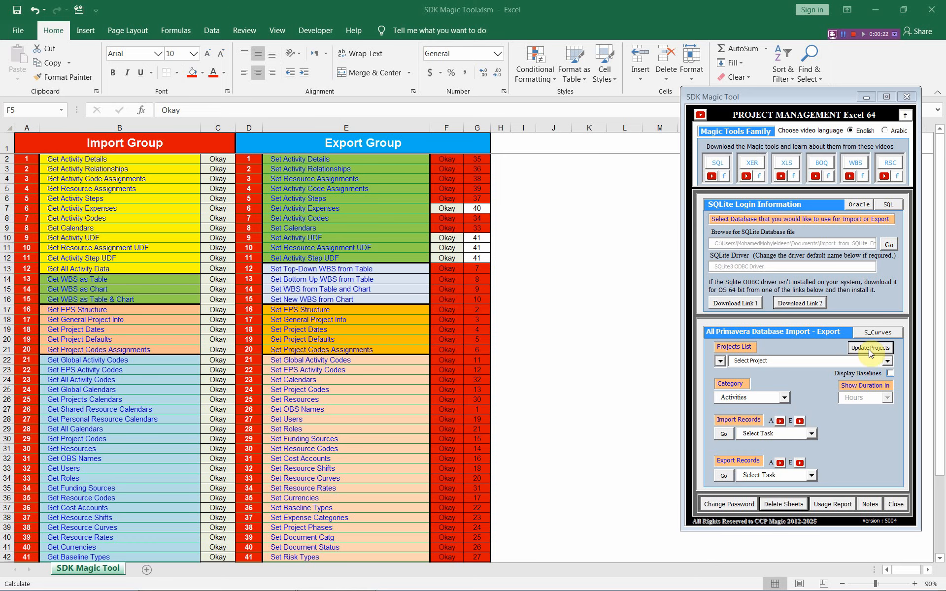
Step: Update the projects list in the SDK Magic Tool form and select project MFG00772
click(871, 348)
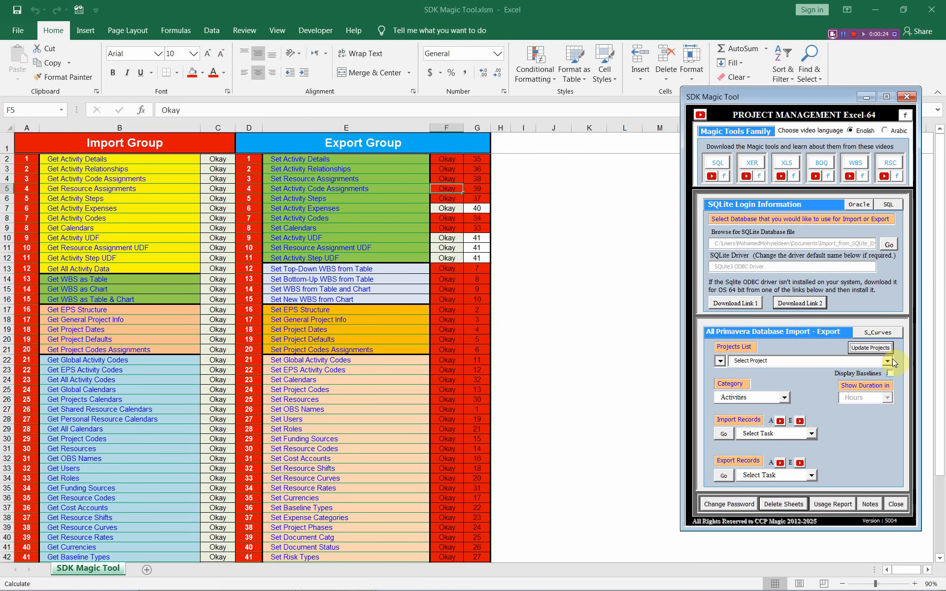
click(891, 359)
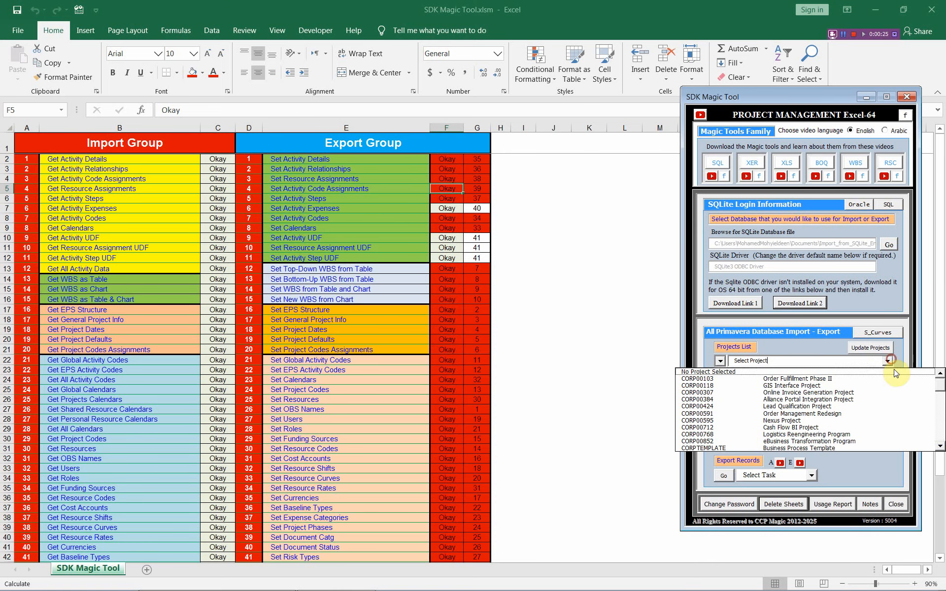
click(941, 446)
click(942, 446)
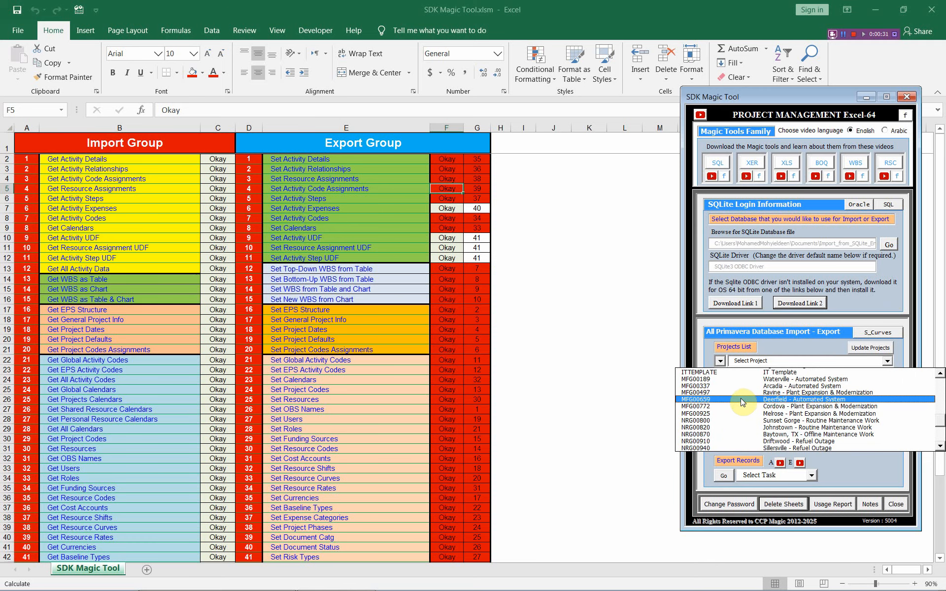
click(743, 406)
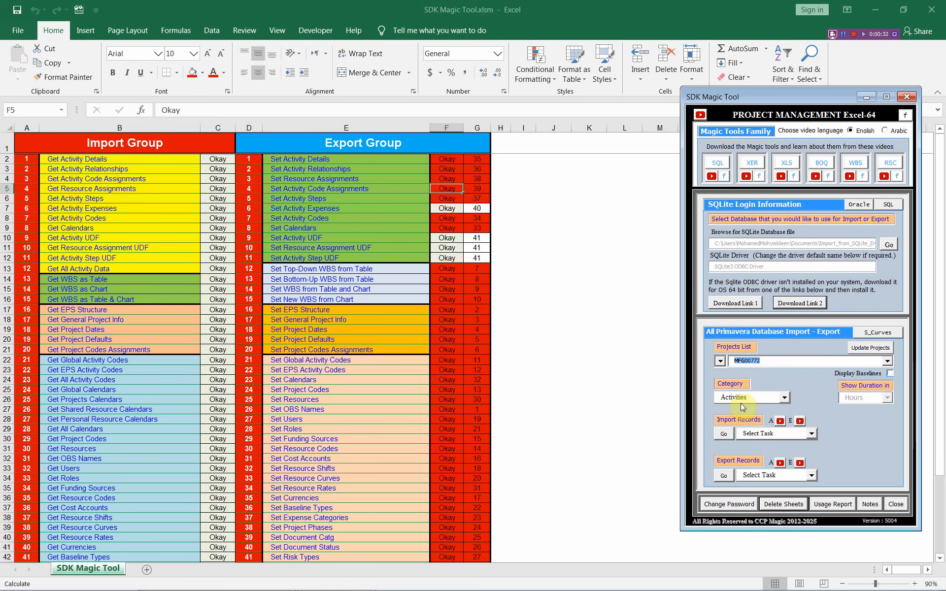
Step: Import the project's records with the Get Activity Code Assignments task in the Activities category and dismiss the information screen
click(785, 395)
click(777, 408)
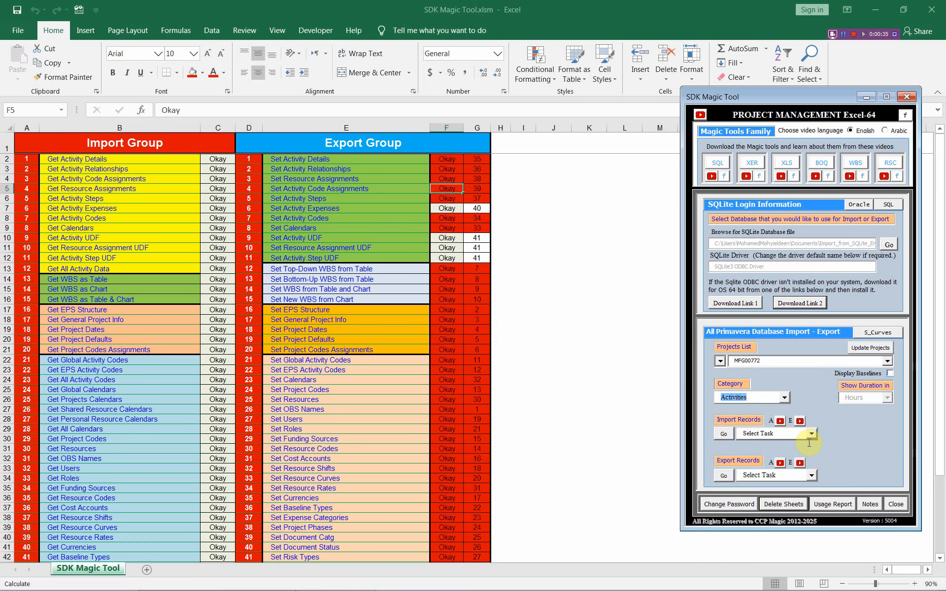
click(811, 434)
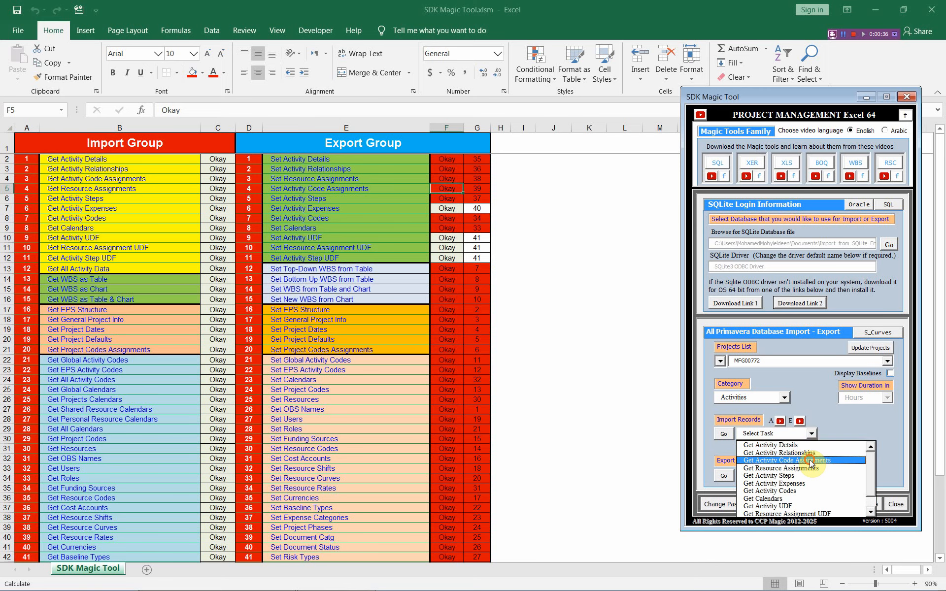
click(809, 460)
click(723, 434)
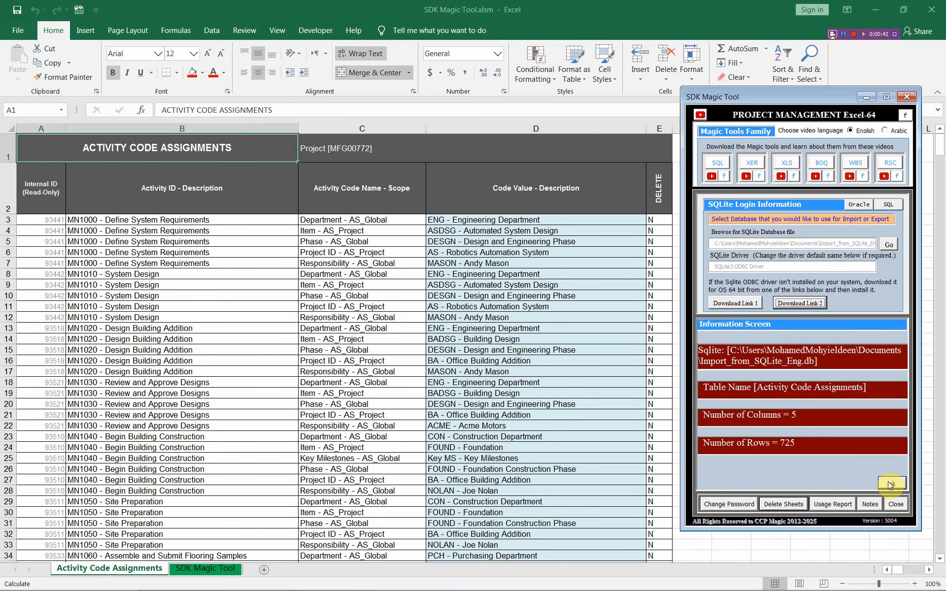
click(890, 485)
click(890, 485)
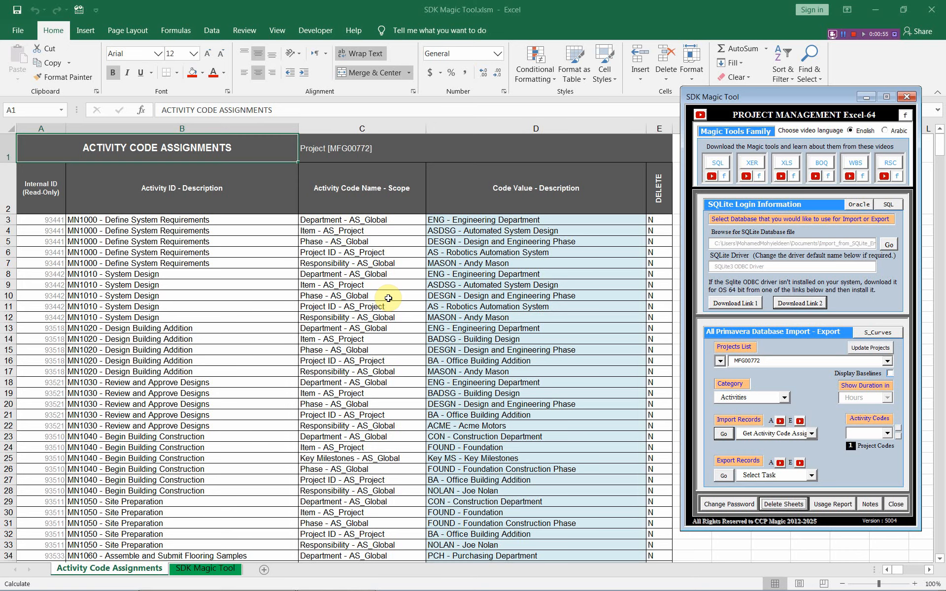
Step: Switch to Primavera P6 and open project MFG00772 from the Manufacturing group
key(alt+Tab)
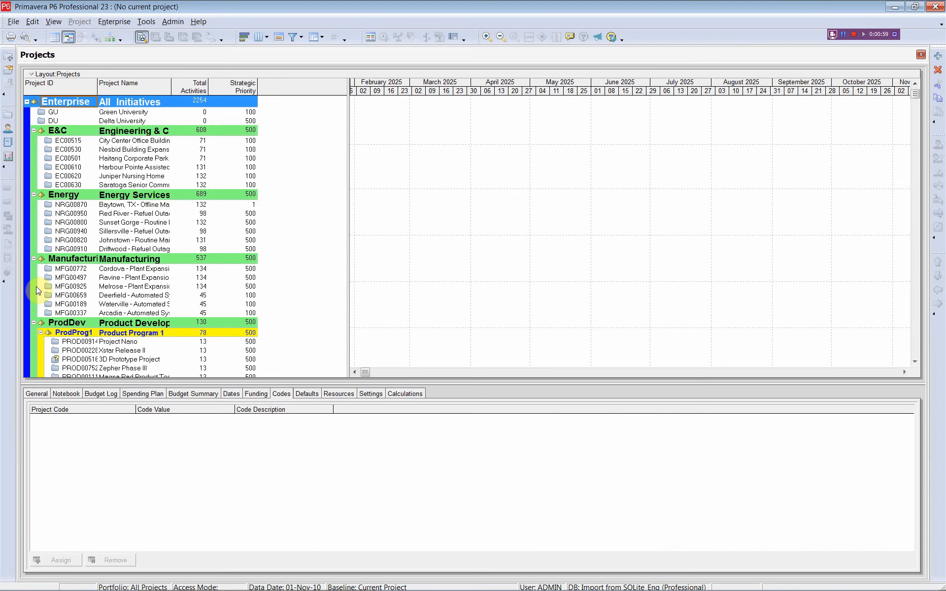
click(79, 268)
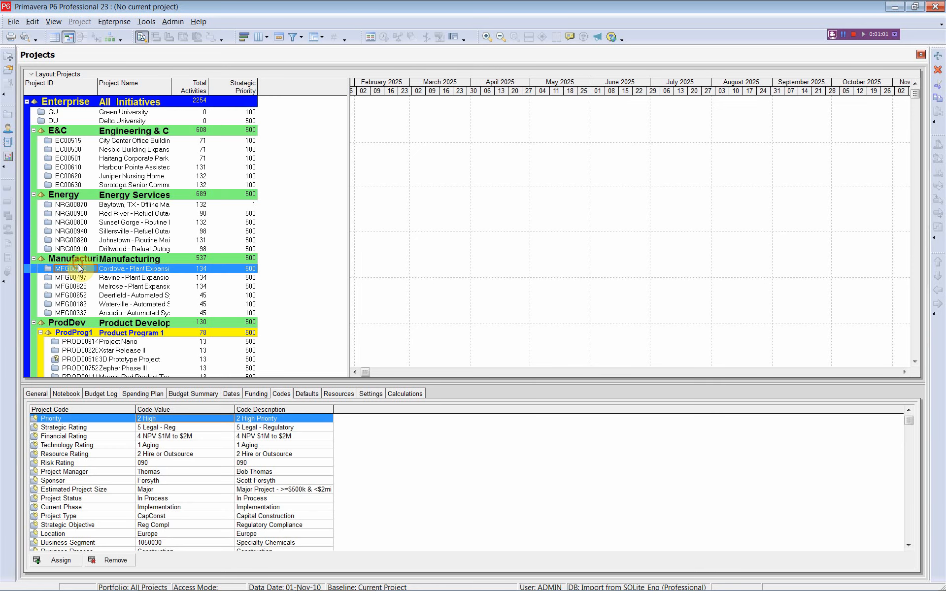
right_click(79, 268)
click(112, 270)
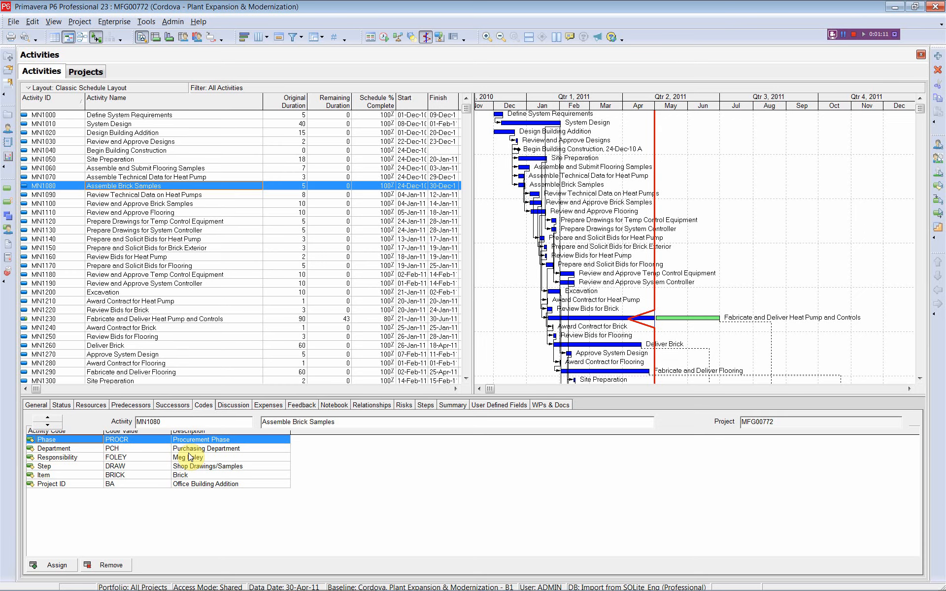
Step: Examine the assigned activity codes of the activities from MN1090 to MN1210, one after another
click(139, 195)
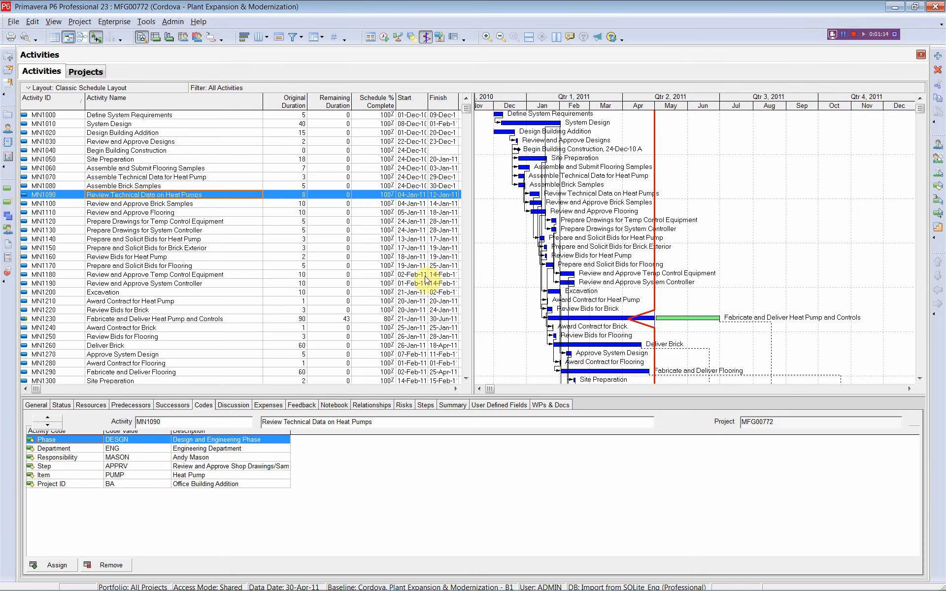
key(Down)
key(Down)
key(Down)
key(Down)
key(Down)
key(Down)
key(Down)
key(Down)
key(Down)
key(Down)
key(Down)
key(Down)
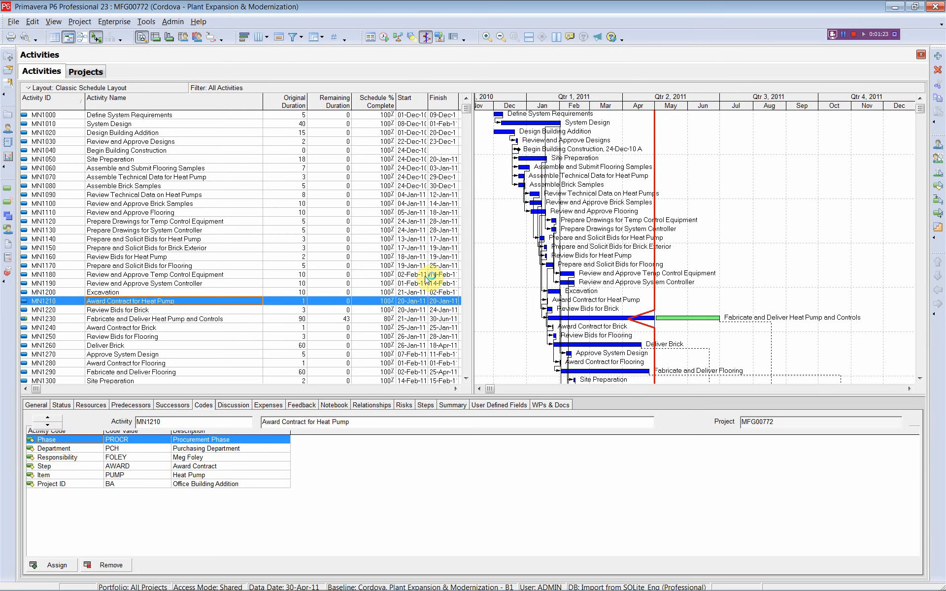
Step: Switch back to Excel, minimize the SDK Magic Tool form and set B726 below the last assignment to MN2100 - Startup Procedure Development
key(alt+Tab)
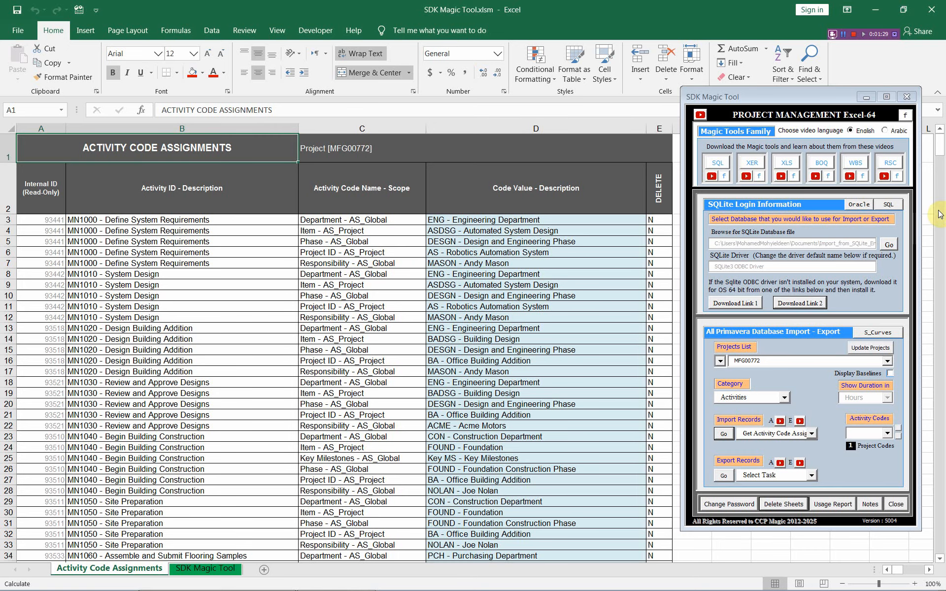
drag(941, 148, 923, 564)
scroll(343, 363, down, 4)
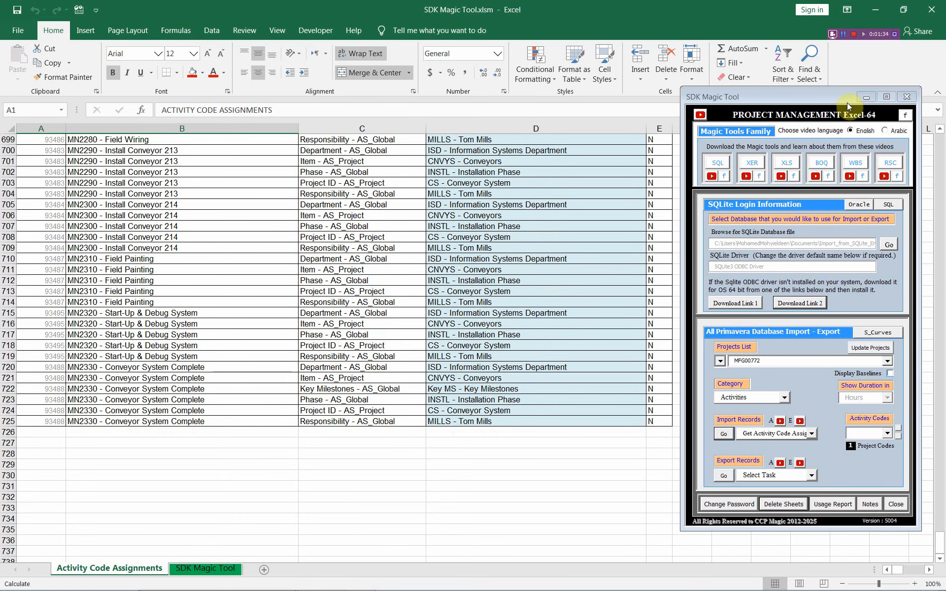
click(866, 97)
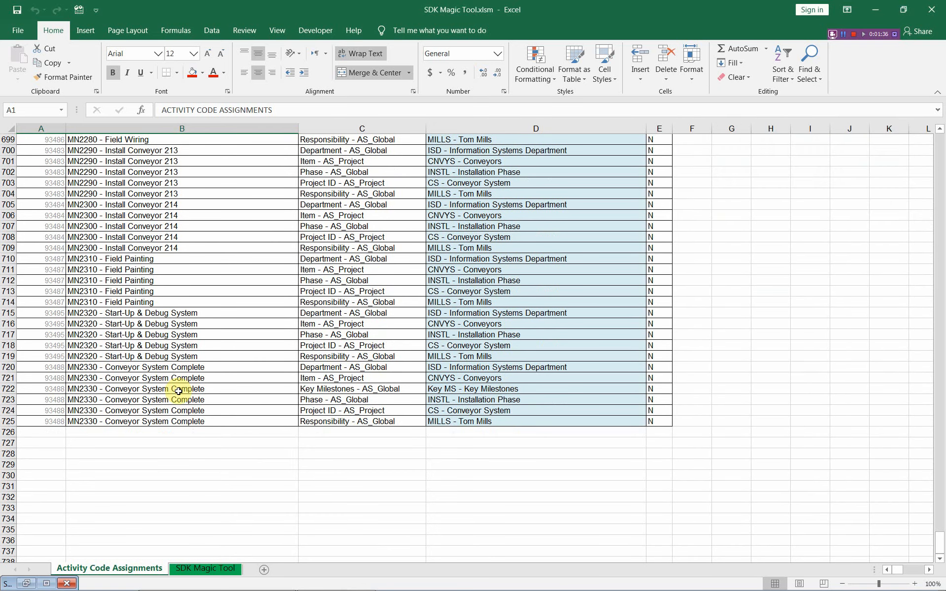
click(269, 436)
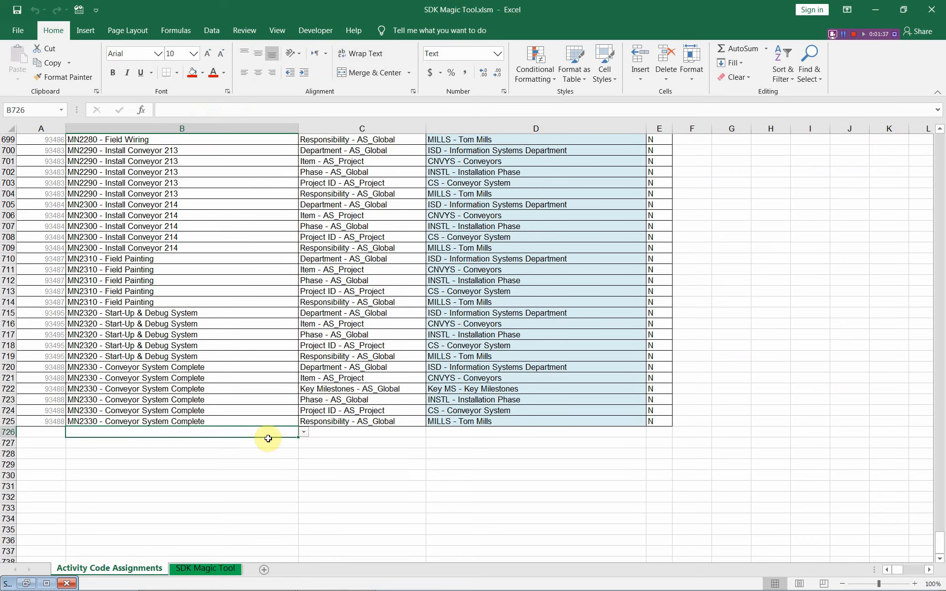
click(305, 434)
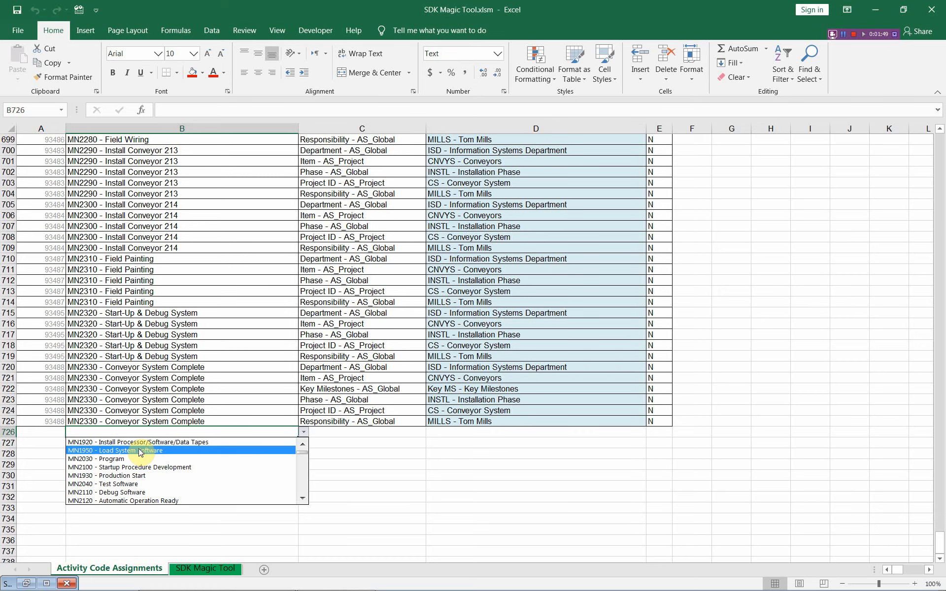
click(139, 468)
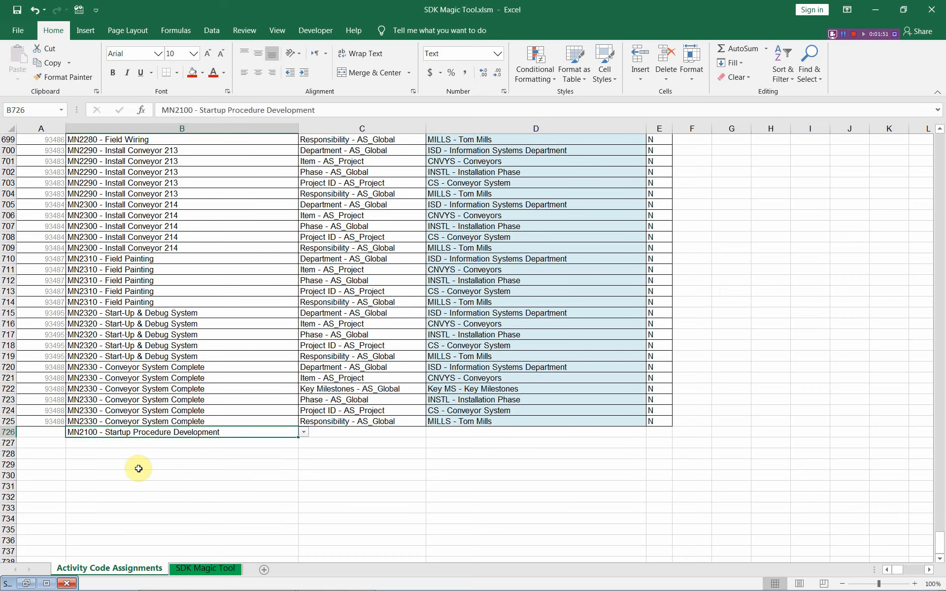
Step: Set the activity code in C726 to Department Cord - As_Project and its code value in D726 to ENG - Engineering Department
click(384, 436)
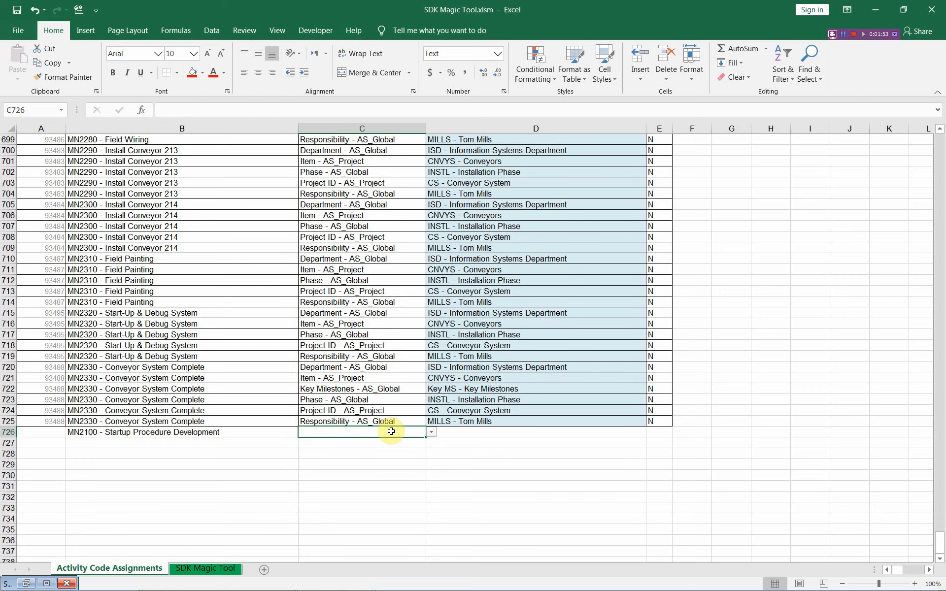
click(433, 435)
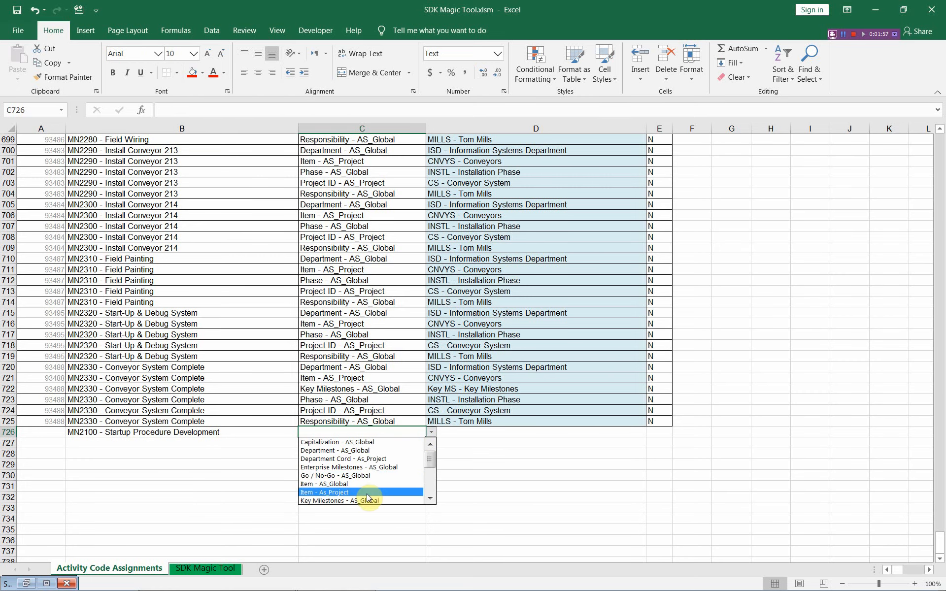
click(367, 460)
click(576, 434)
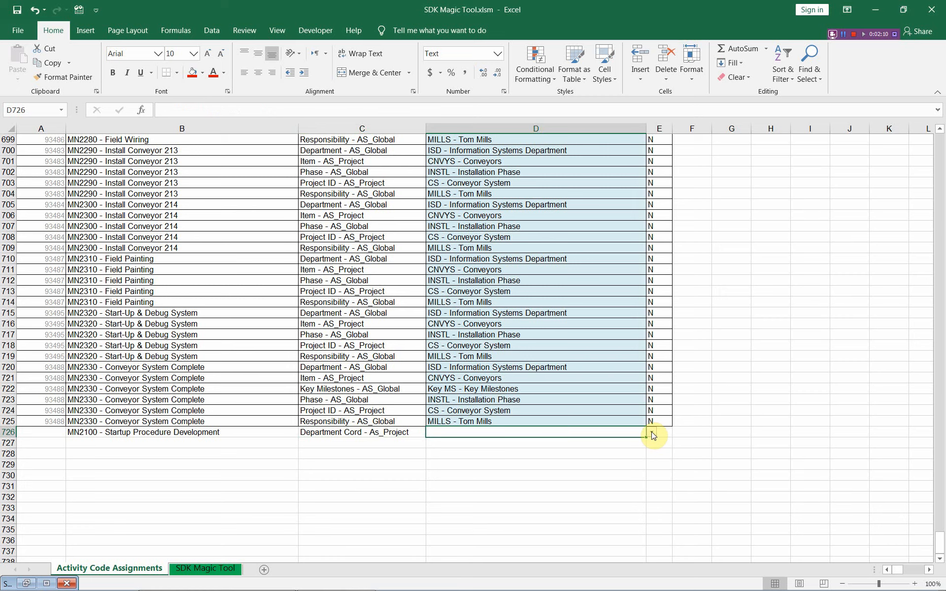
click(652, 434)
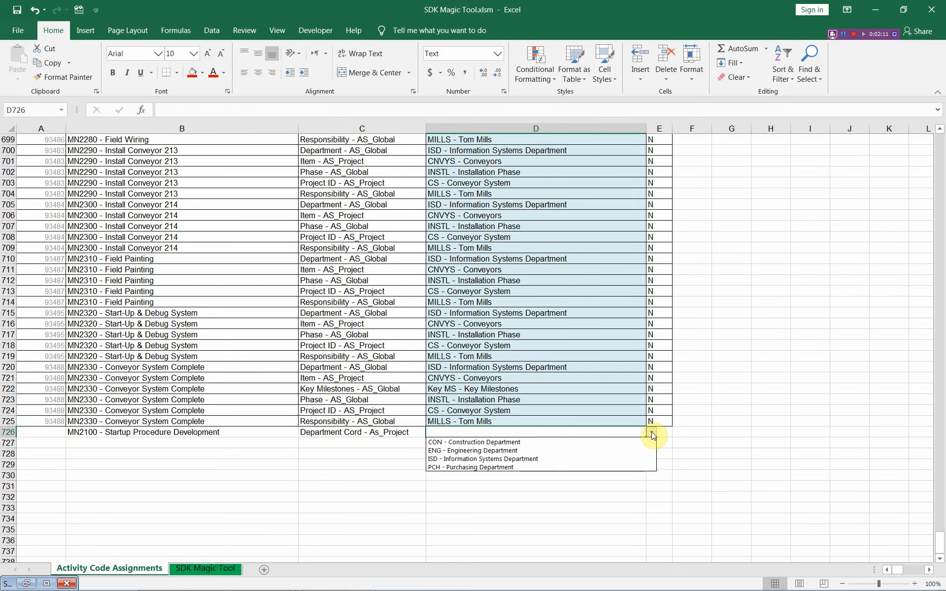
click(562, 450)
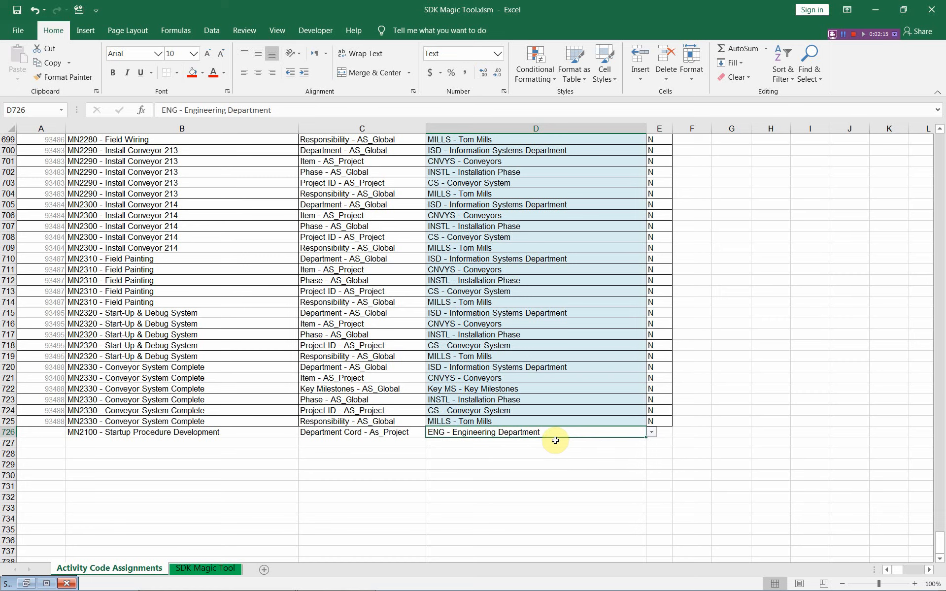
Step: Set the activity code in C726 to Phase - AS_Global and its code value in D726 to FOUND - Foundation Construction Phase
click(401, 433)
click(432, 434)
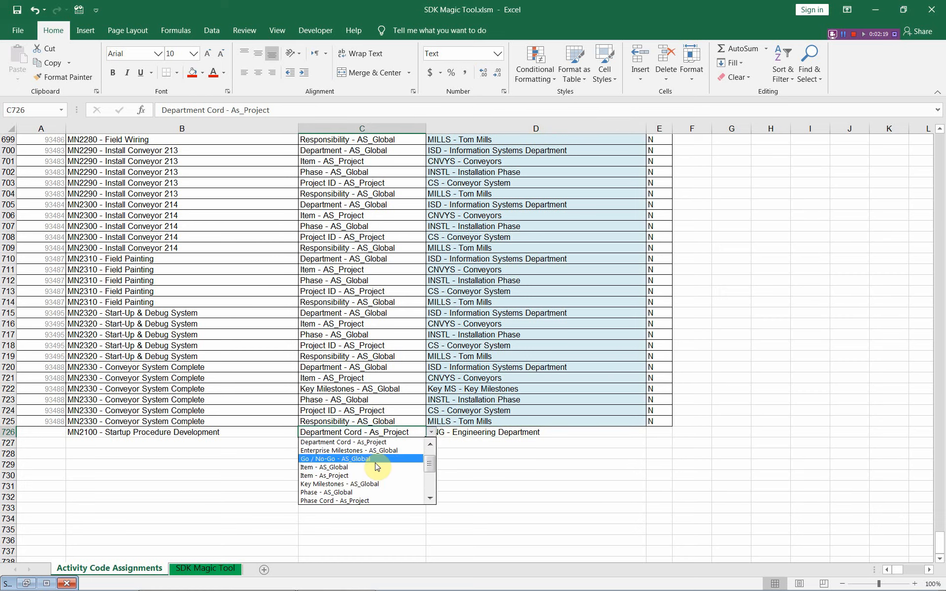
click(365, 492)
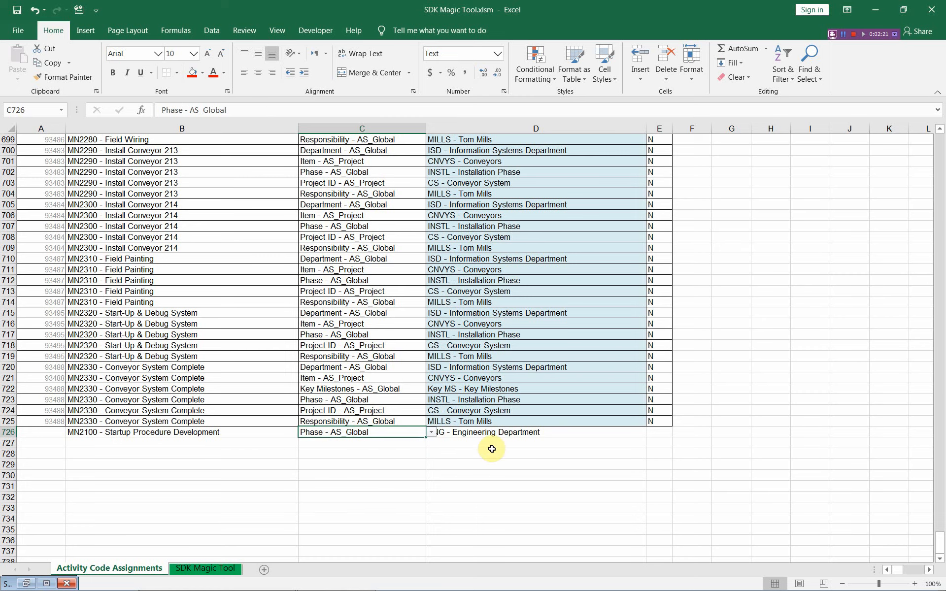
click(638, 433)
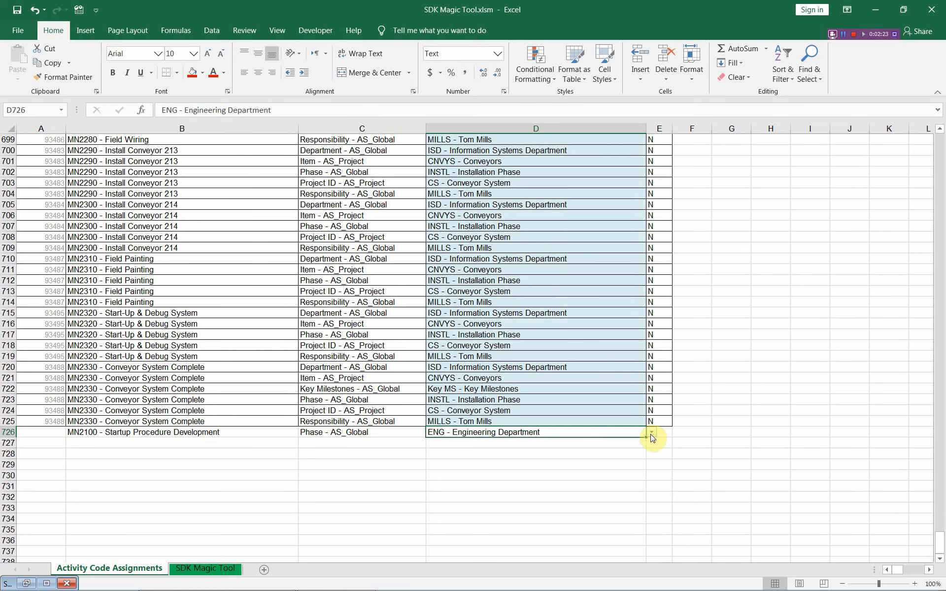
click(651, 435)
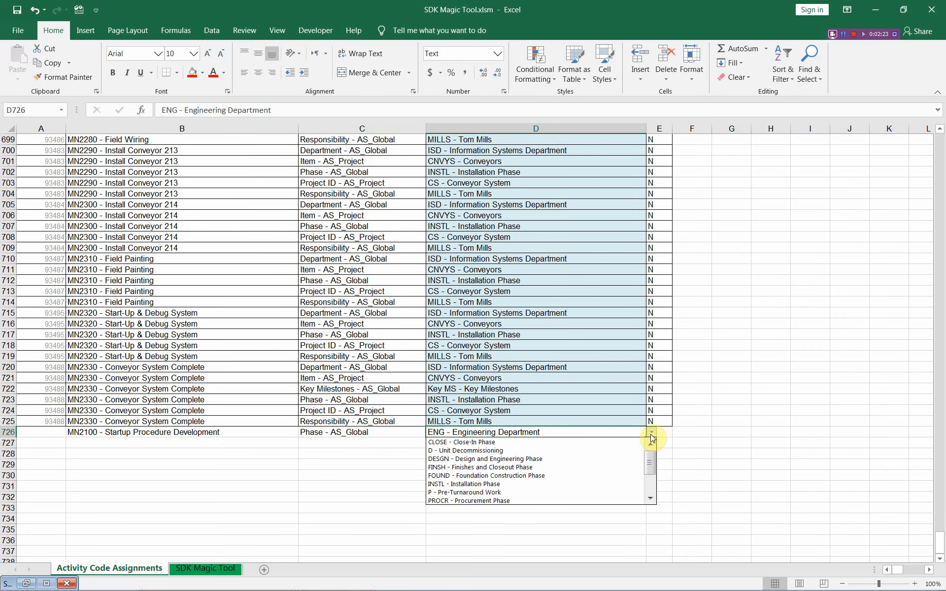
click(550, 477)
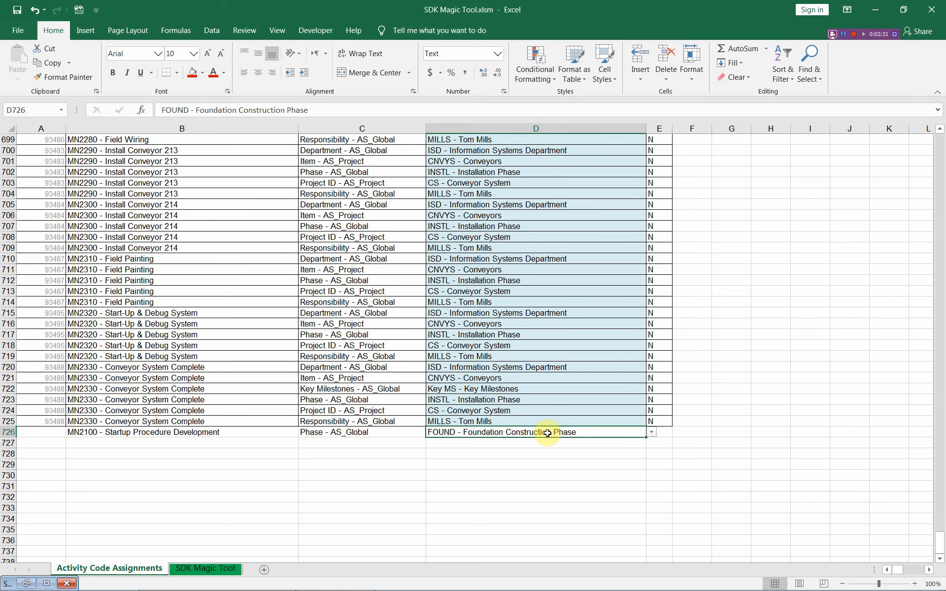
Step: Bring back the SDK Magic Tool form, reposition it slightly and view its list of activity codes
click(368, 433)
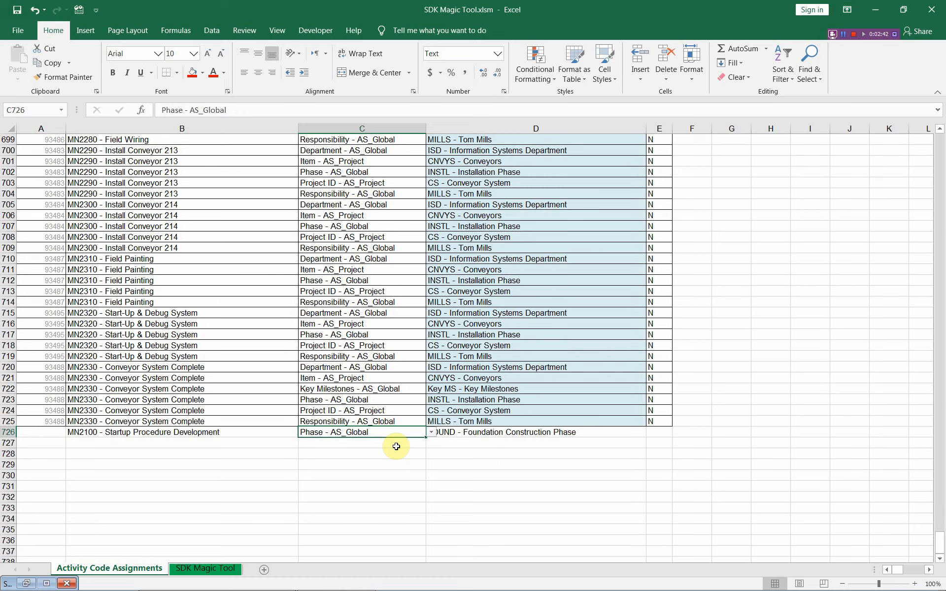
click(774, 452)
right_click(775, 453)
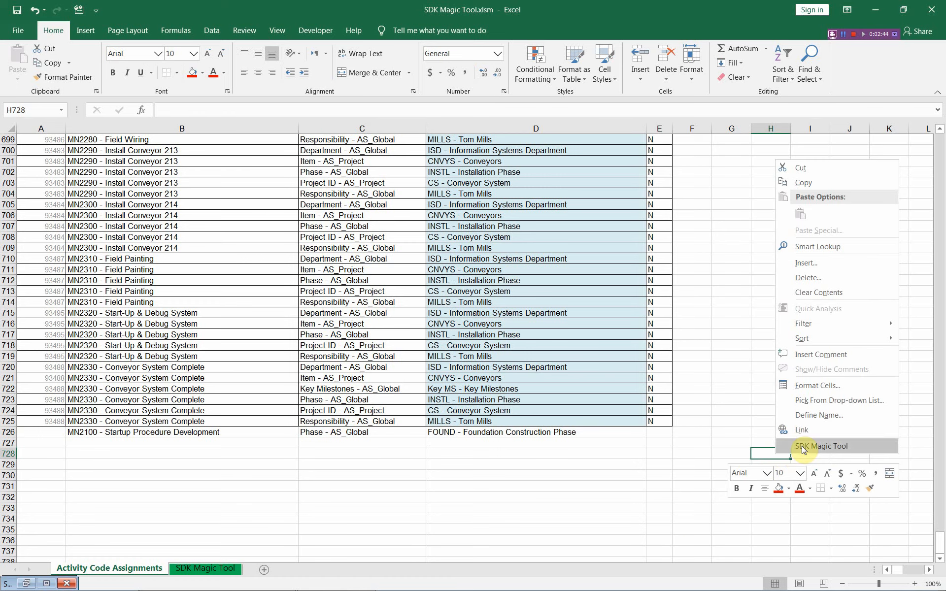
click(804, 447)
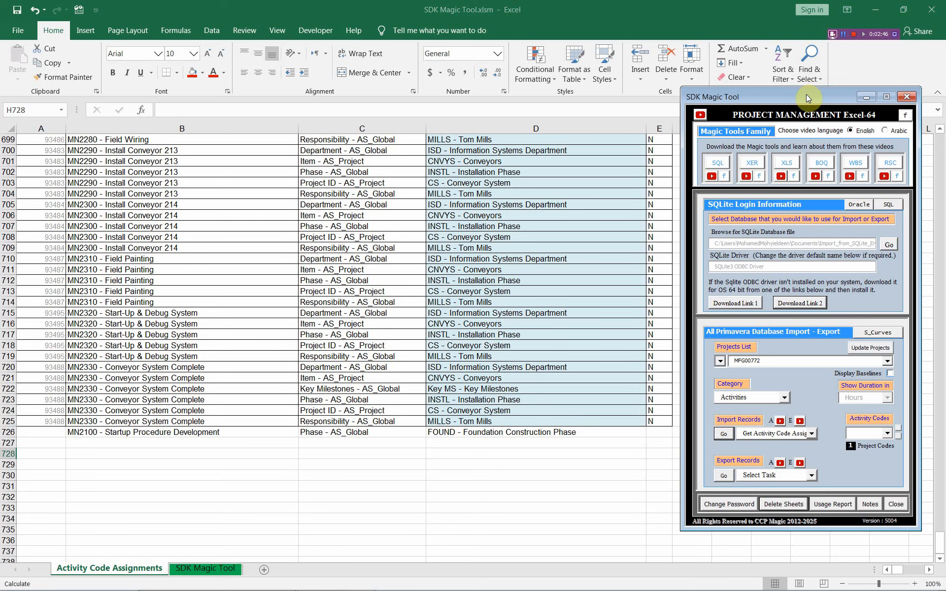
drag(807, 94, 821, 79)
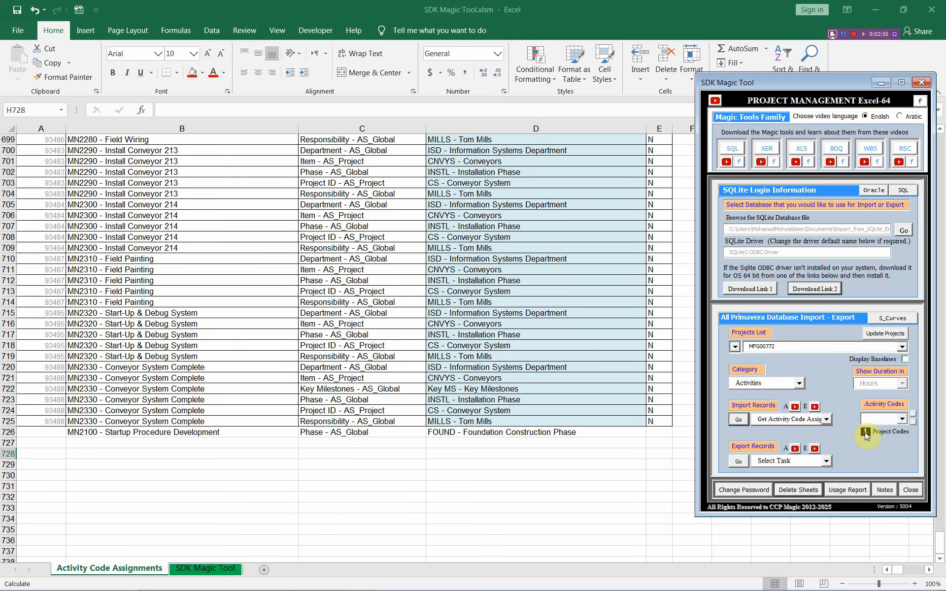
click(903, 416)
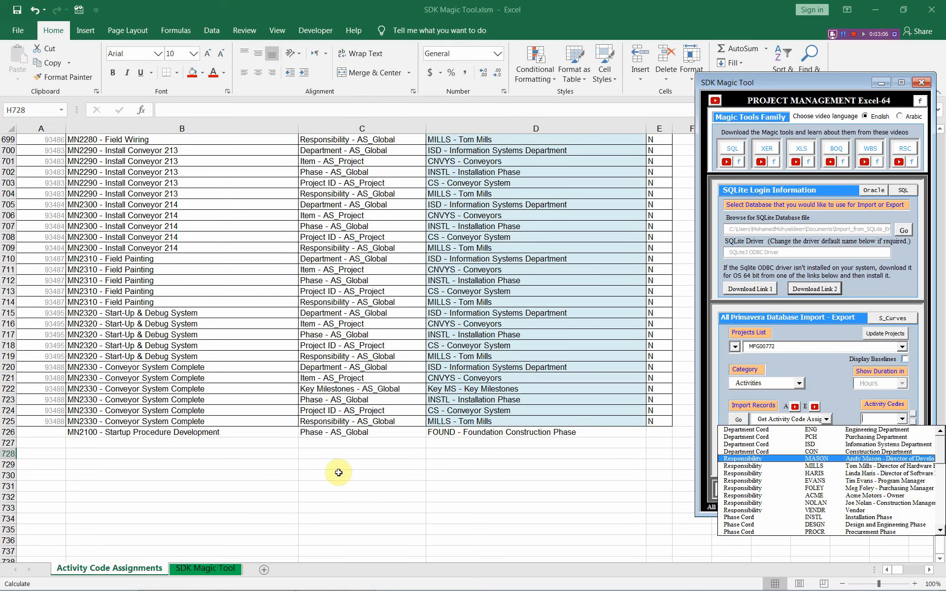
Step: Set B727 to MN2030 - Program and fill C727:D727 with the Purchasing Manager's Responsibility code from the form's project codes
click(213, 444)
click(304, 443)
click(243, 477)
click(346, 444)
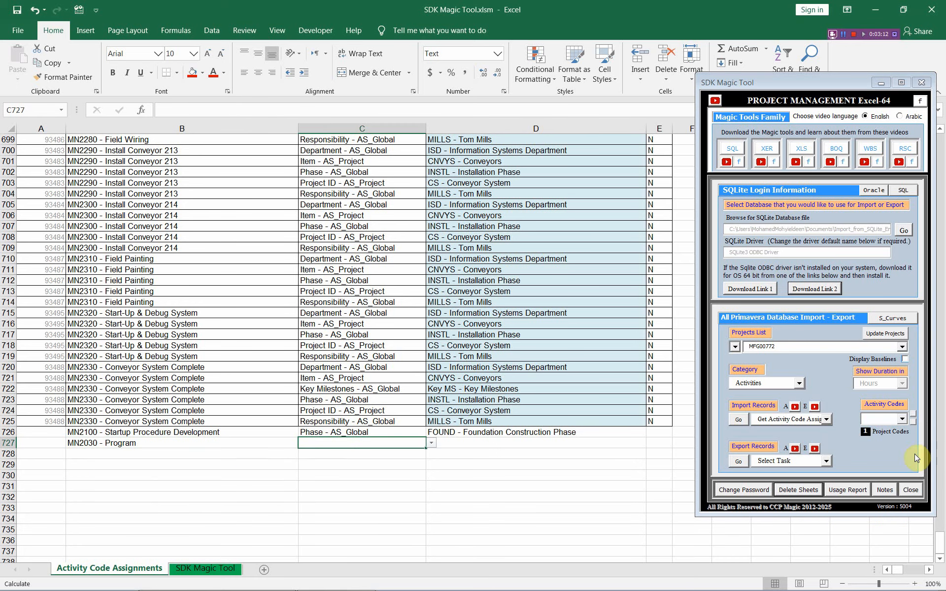
click(903, 419)
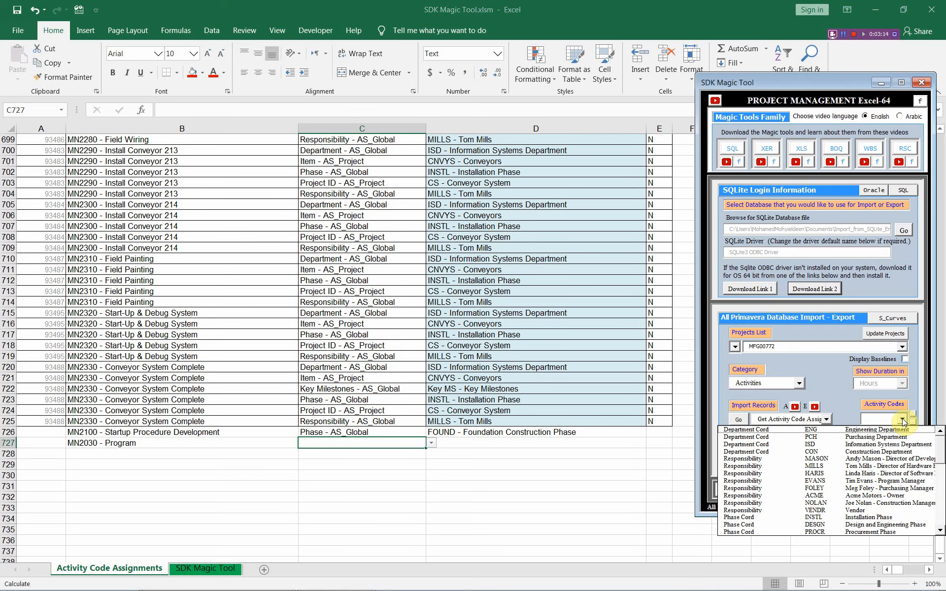
click(862, 492)
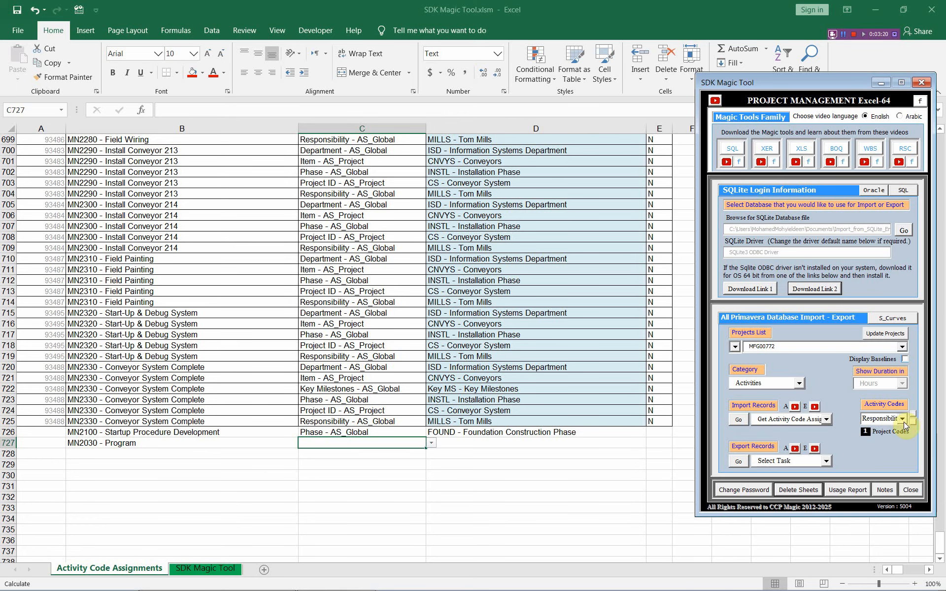
click(912, 421)
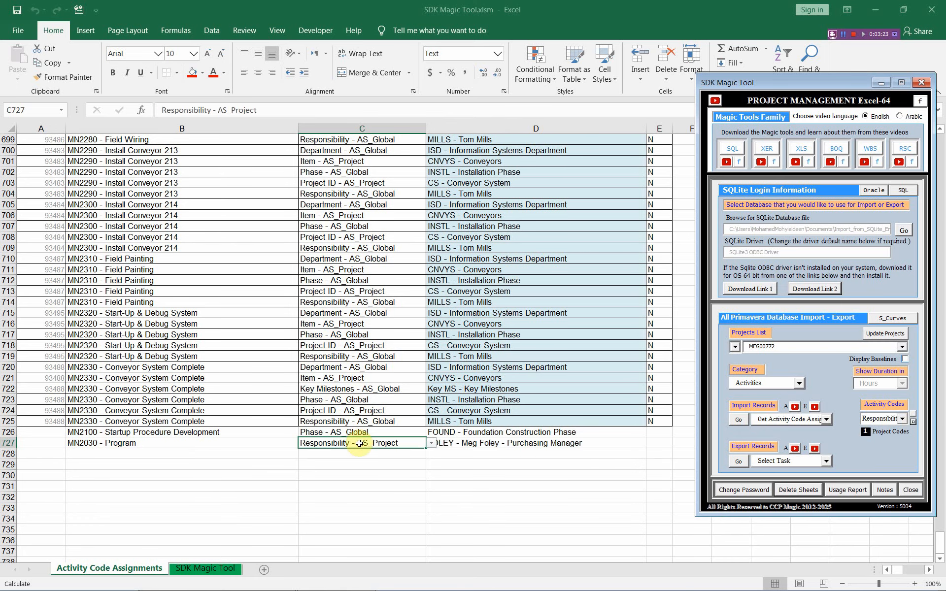
Step: Set the activity in B728 to MN1930 - Production Start
click(238, 454)
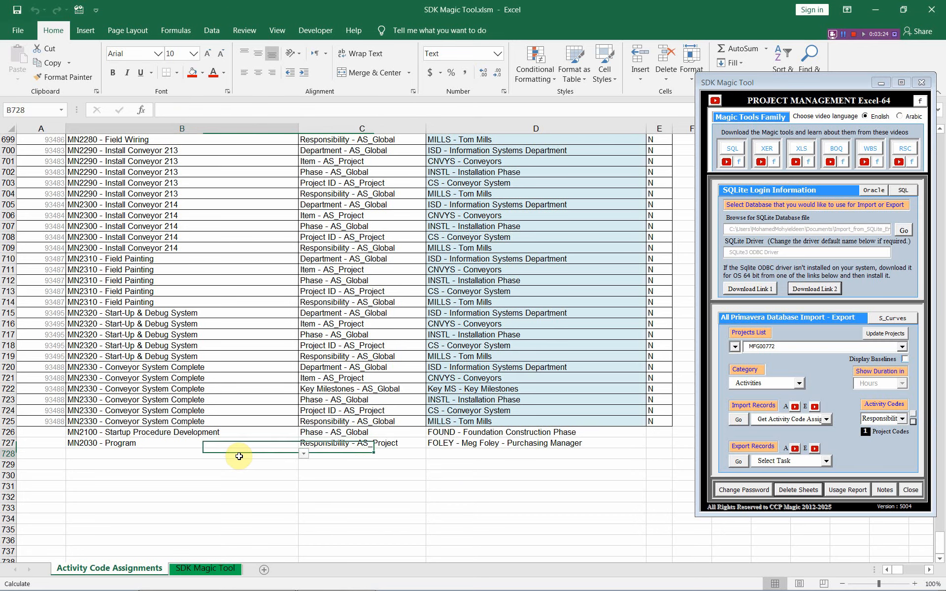
click(303, 454)
click(249, 497)
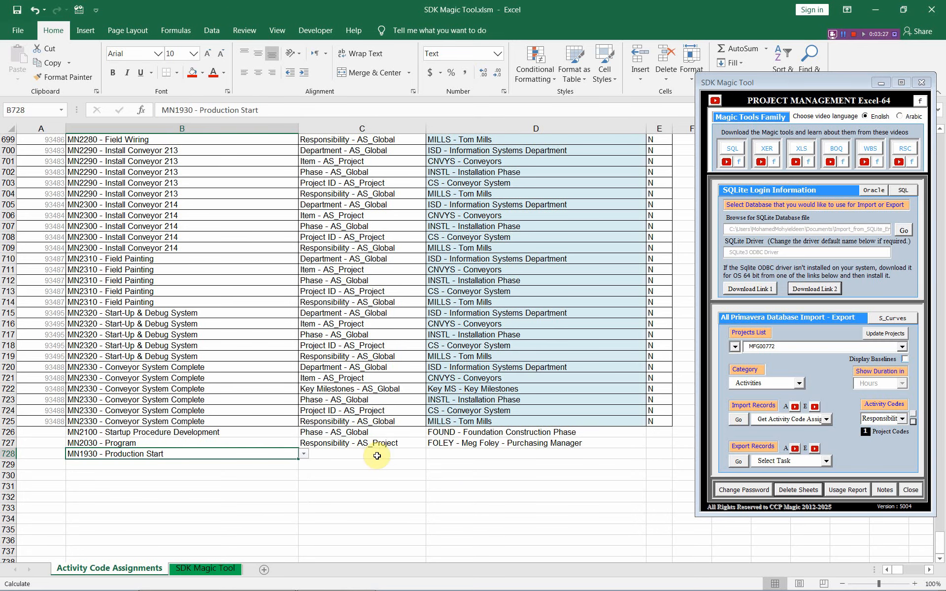
Step: Set the activity code in C728 to Department Cord - As_Project and its code value in D728 to ENG - Engineering Department
click(424, 454)
click(432, 454)
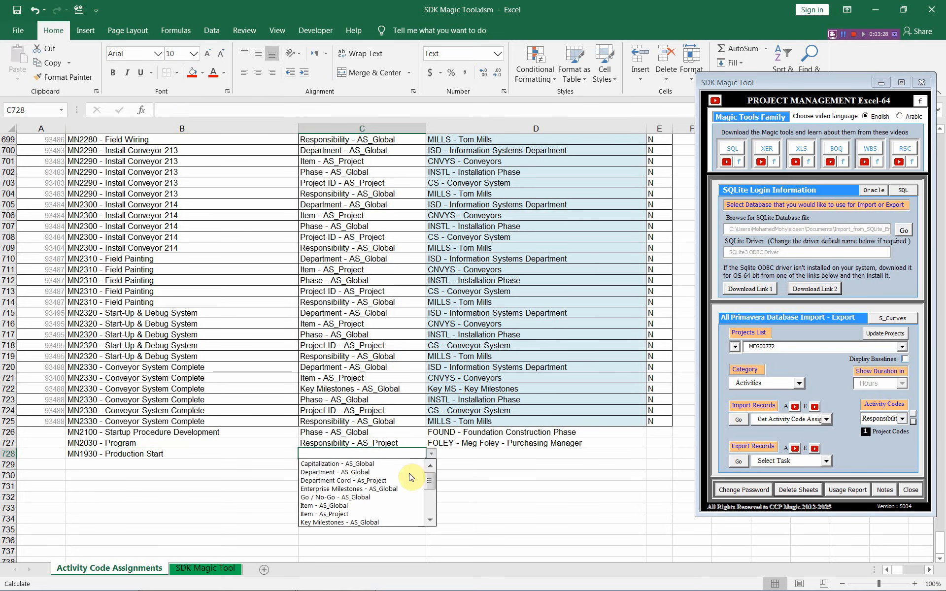
click(394, 481)
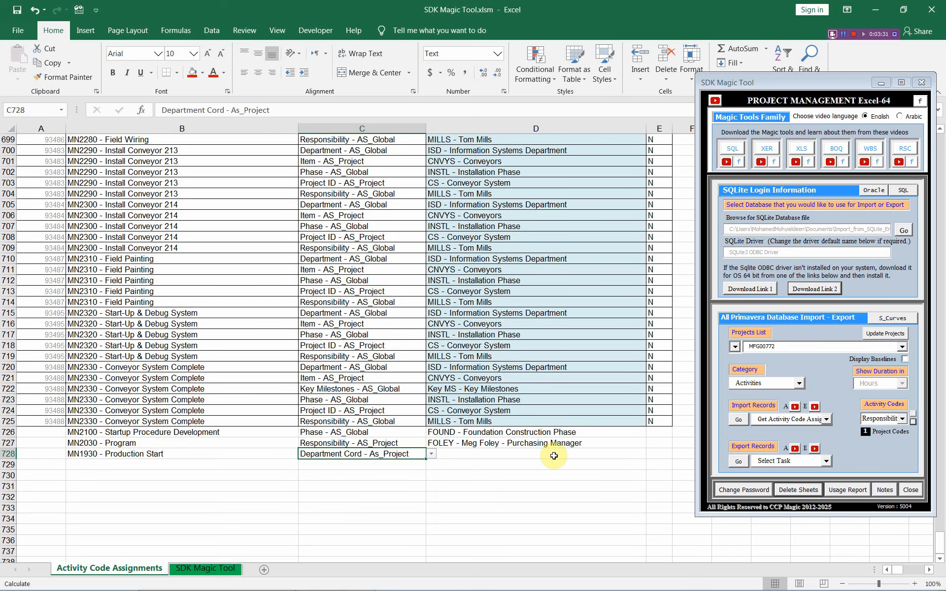
click(653, 456)
click(576, 452)
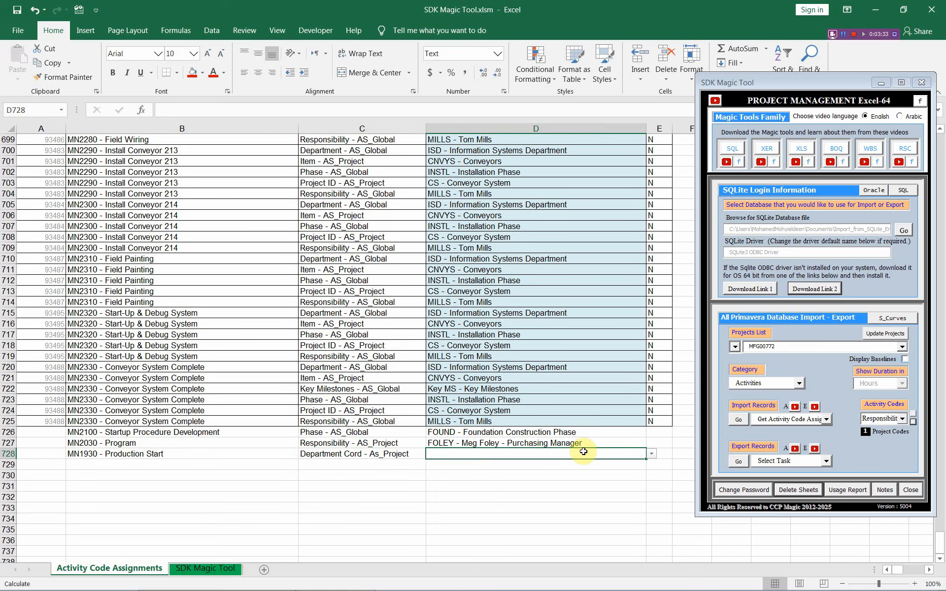
click(651, 454)
click(557, 473)
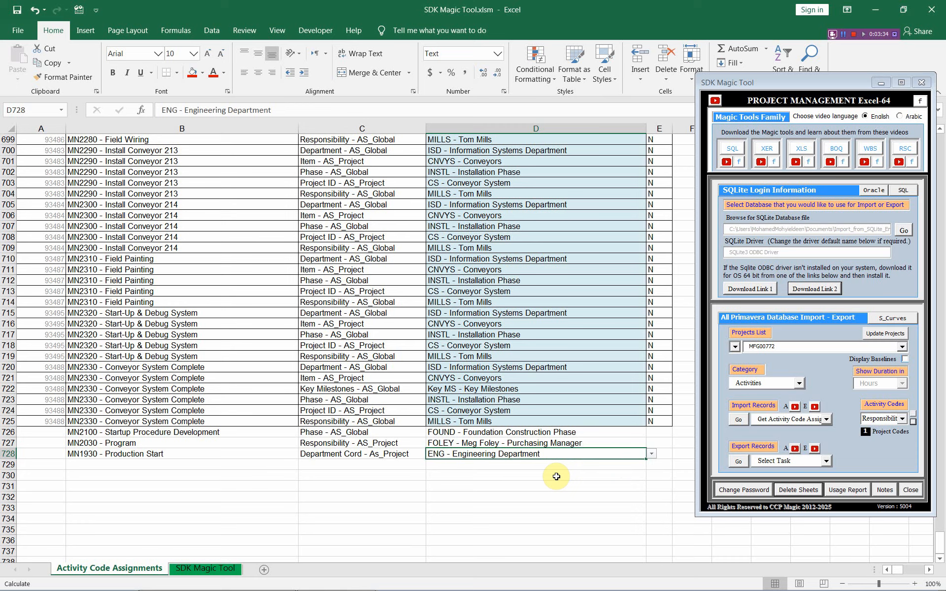
Step: Set B729 to MN2100 - Startup Procedure Development and fill C729:D729 with Phase Cord, FOUND - Foundation Construction Phase, from the form's project codes
click(226, 465)
click(305, 466)
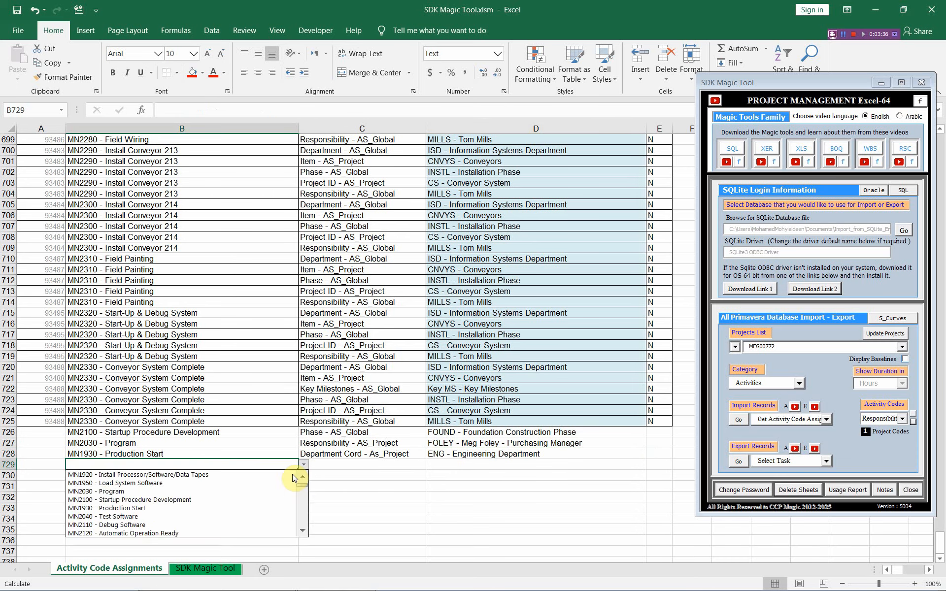
click(249, 503)
click(351, 467)
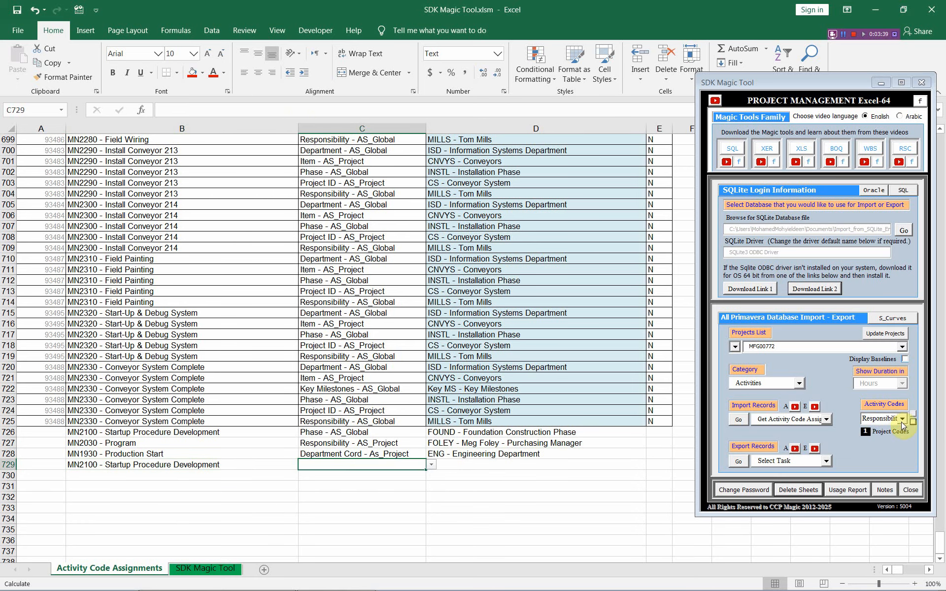
click(901, 420)
click(819, 496)
click(914, 422)
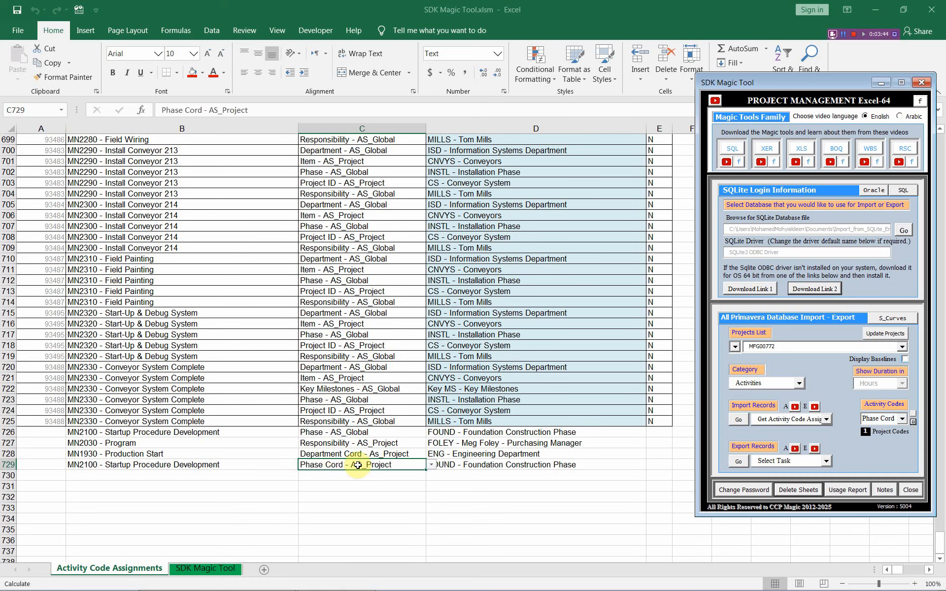
Step: View the form's list of global activity codes, including Reason for Delay, and switch the form back to project codes
click(865, 432)
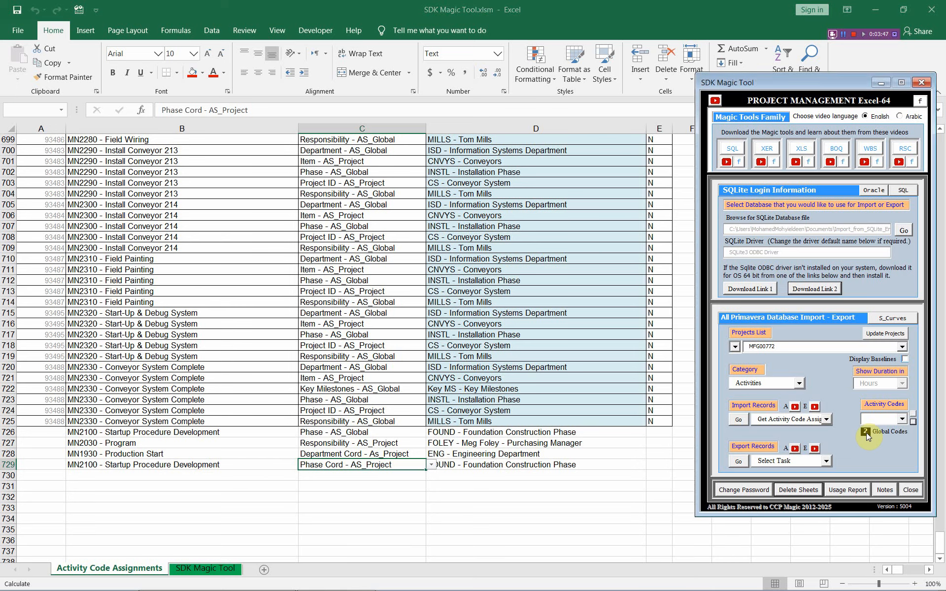
click(903, 419)
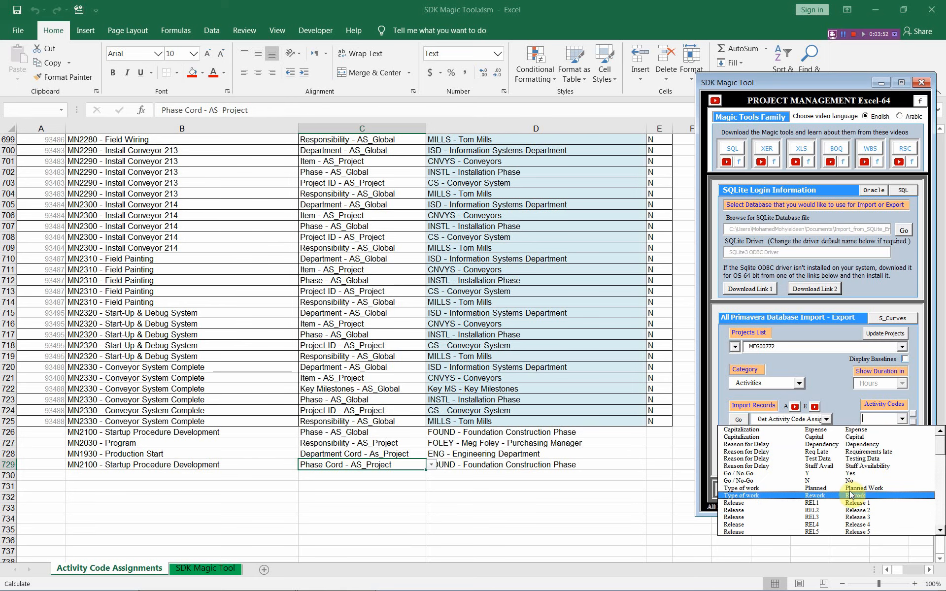
click(853, 452)
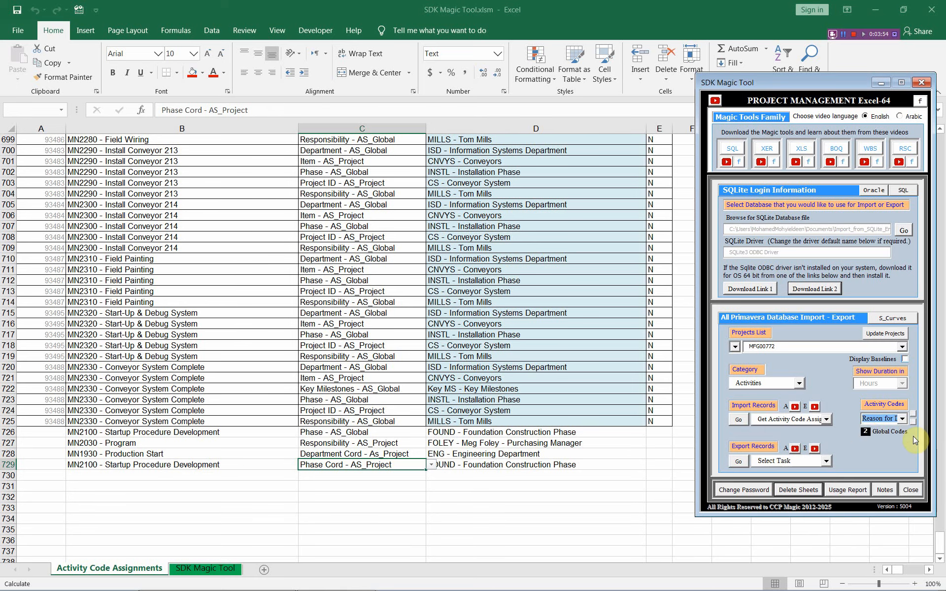
click(865, 431)
click(865, 432)
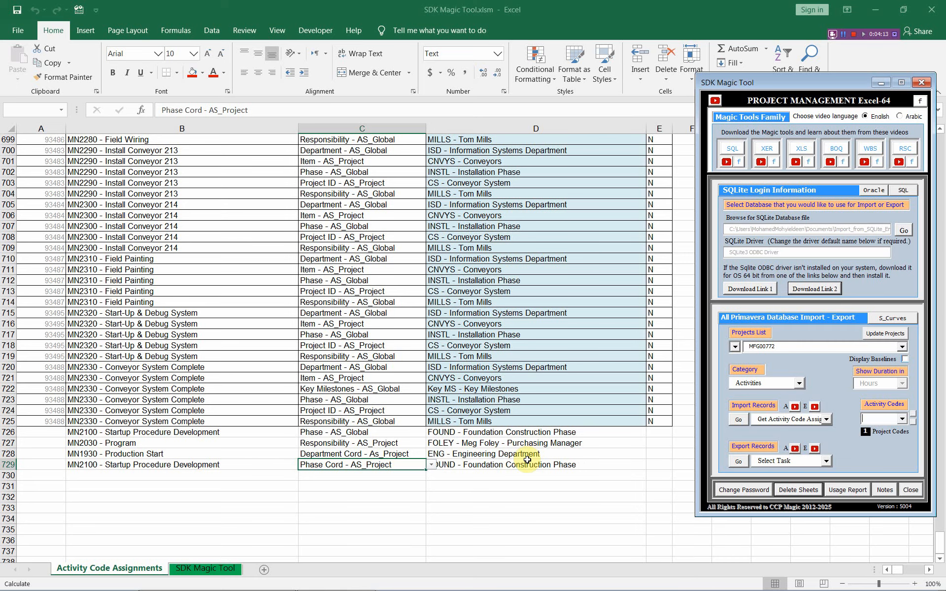
Step: Generate the Activity Code Assignments List sheet from the form and select its empty entry columns A to C
shift+click(451, 466)
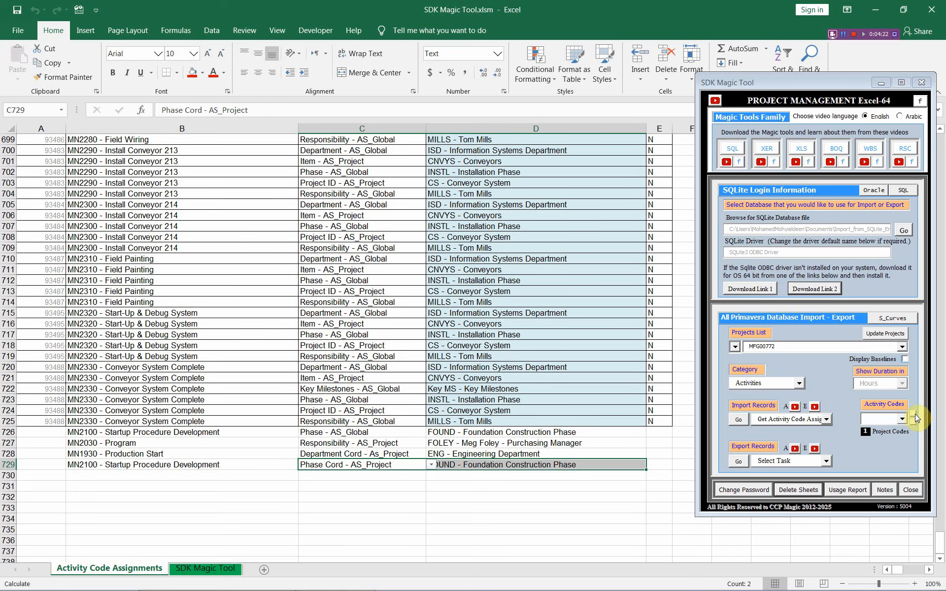
click(913, 413)
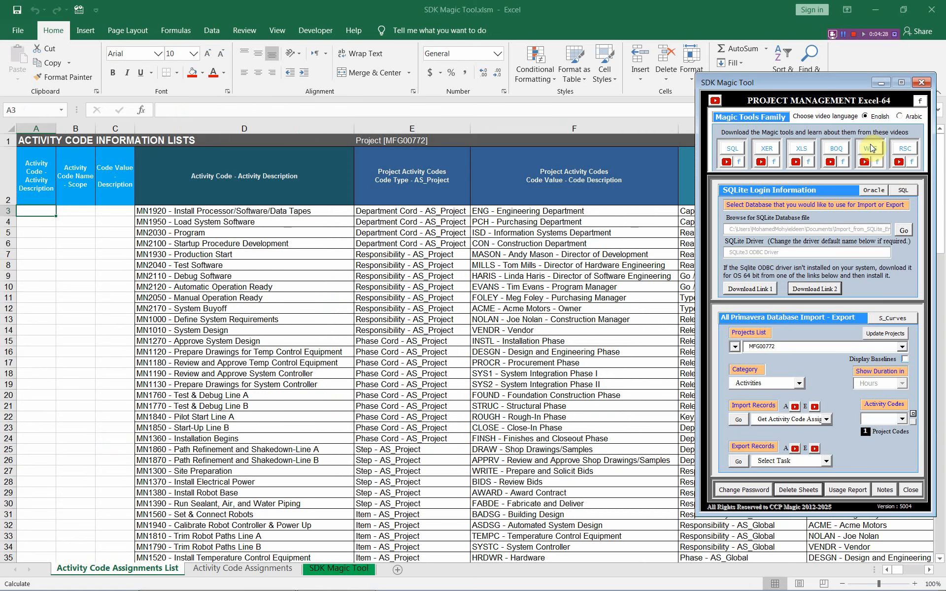
drag(830, 84, 829, 108)
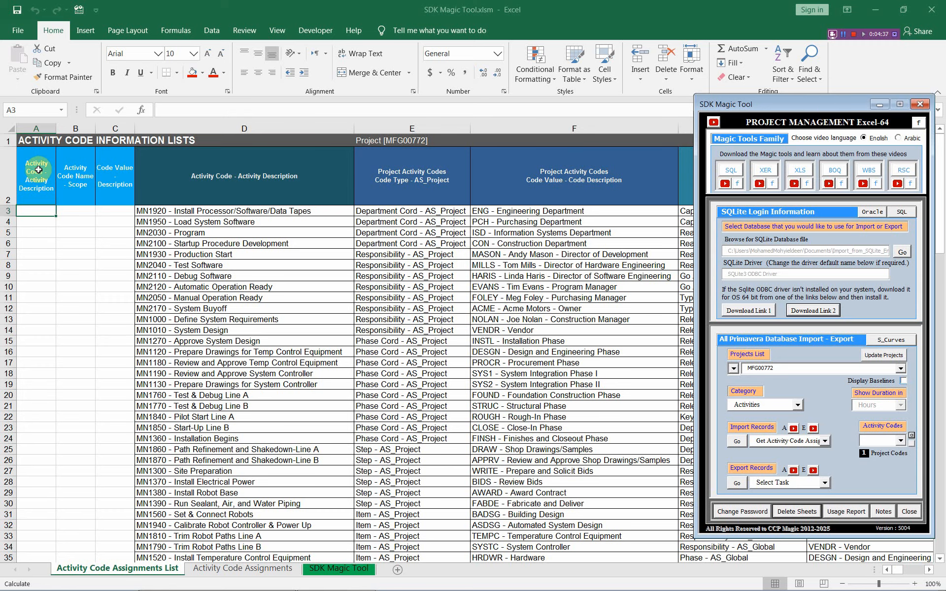
drag(36, 128, 115, 127)
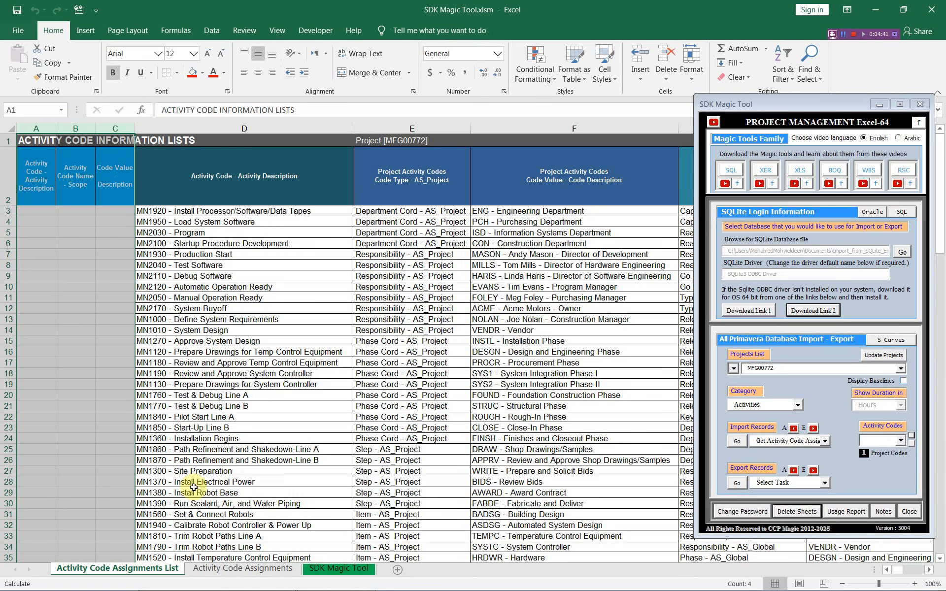
Step: Review the headers in B2:D2 at the start of the Activity Code Assignments sheet, and return to the Activity Code Assignments List sheet
click(242, 569)
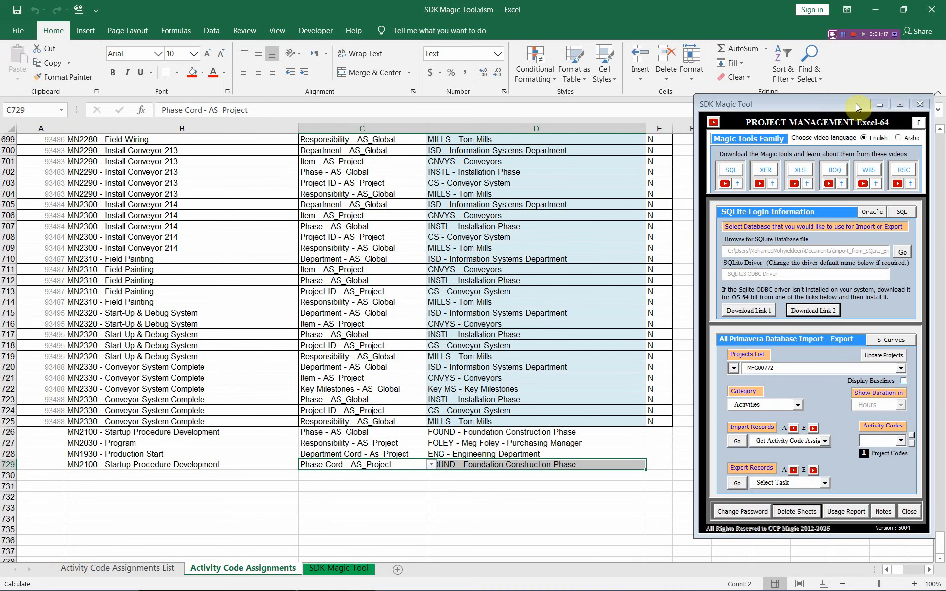
drag(856, 102, 756, 144)
drag(940, 545, 936, 106)
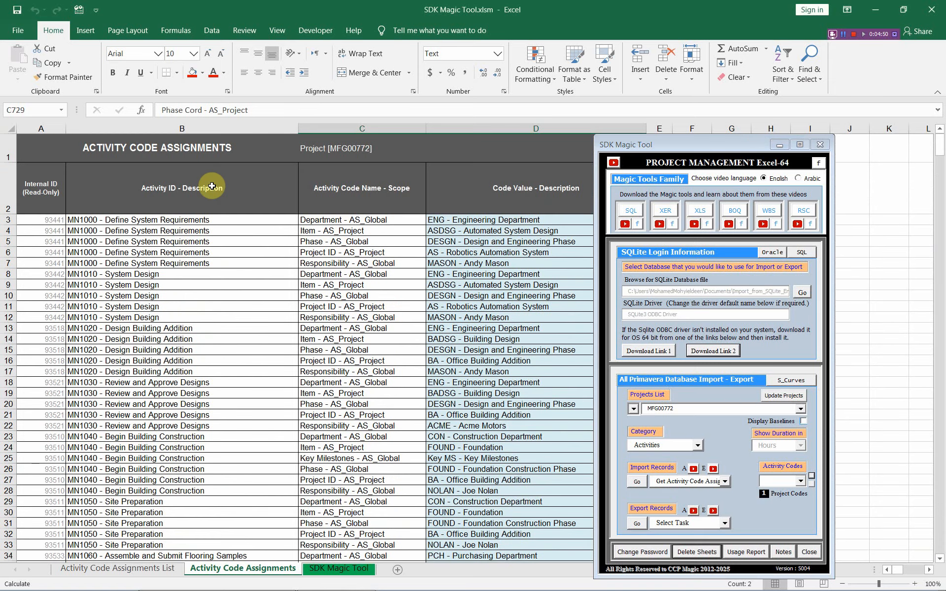
drag(211, 185, 488, 186)
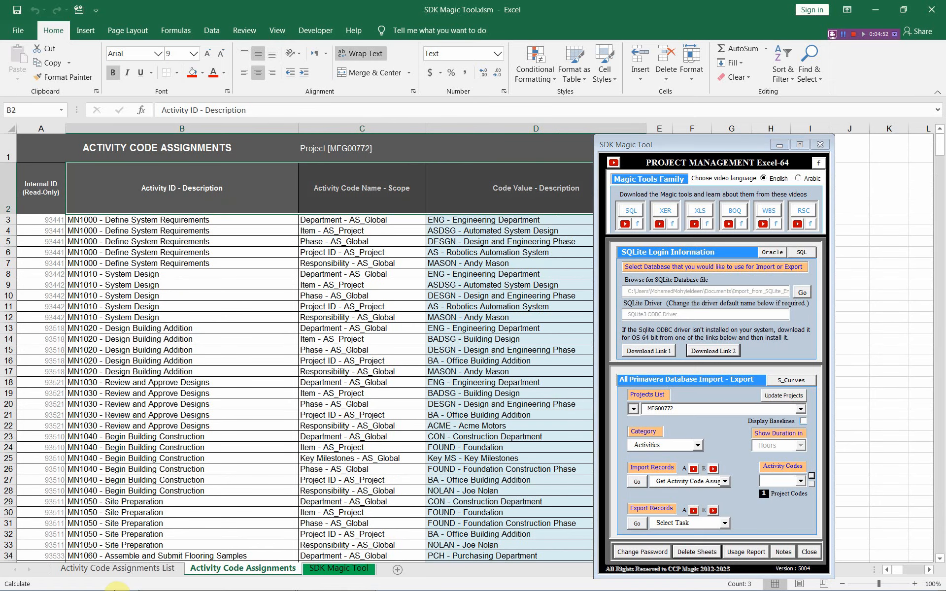
click(167, 569)
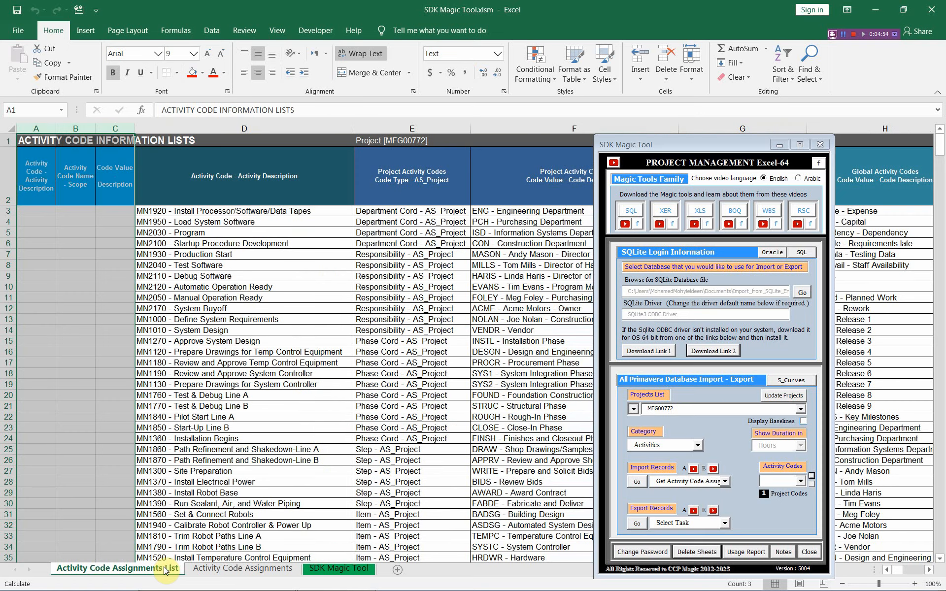
Step: Minimize the SDK Magic Tool form and examine the list's activities in column D and its Responsibility and Phase Cord project codes in columns E:F
click(779, 144)
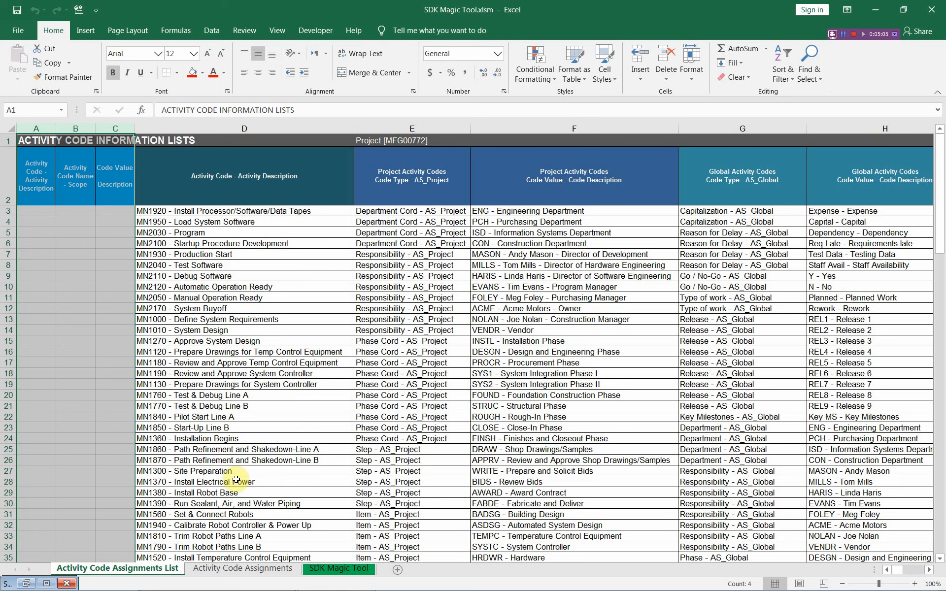
click(252, 127)
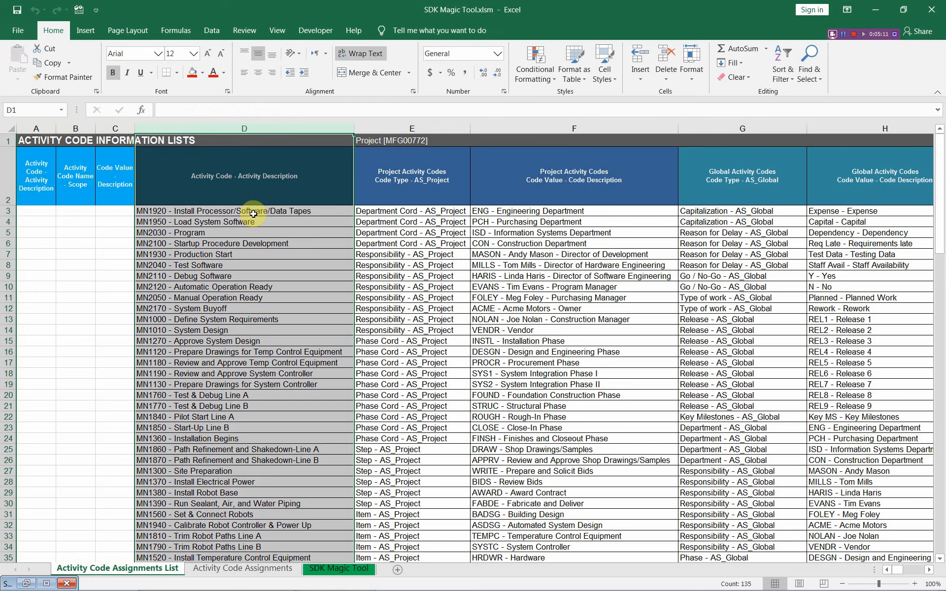
drag(253, 209, 247, 373)
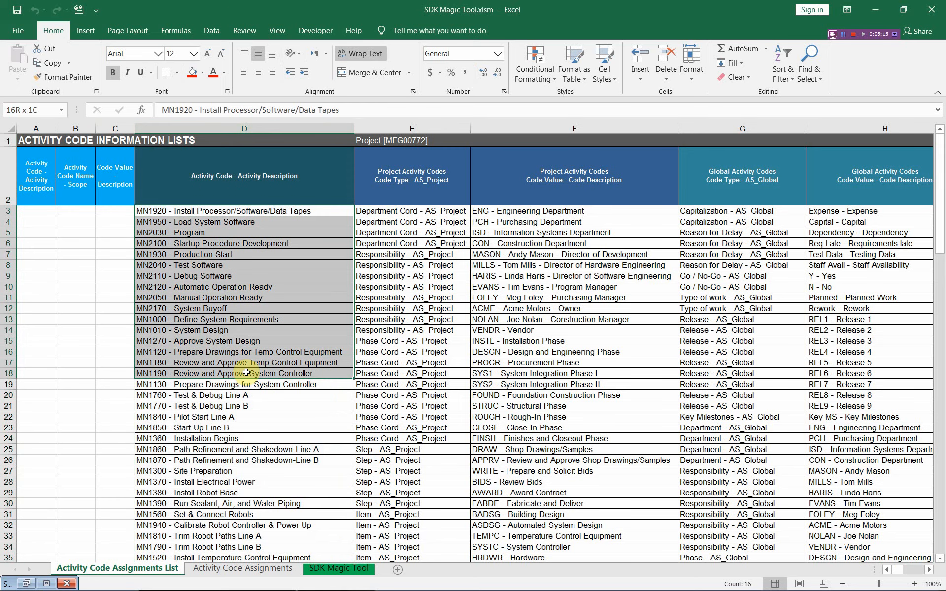
drag(246, 373, 247, 373)
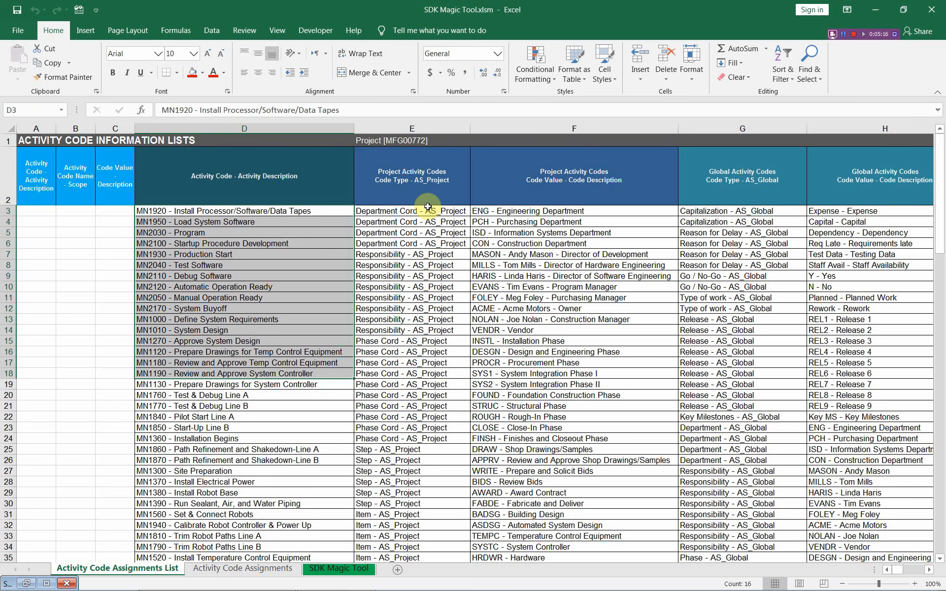
drag(429, 212, 552, 429)
click(425, 298)
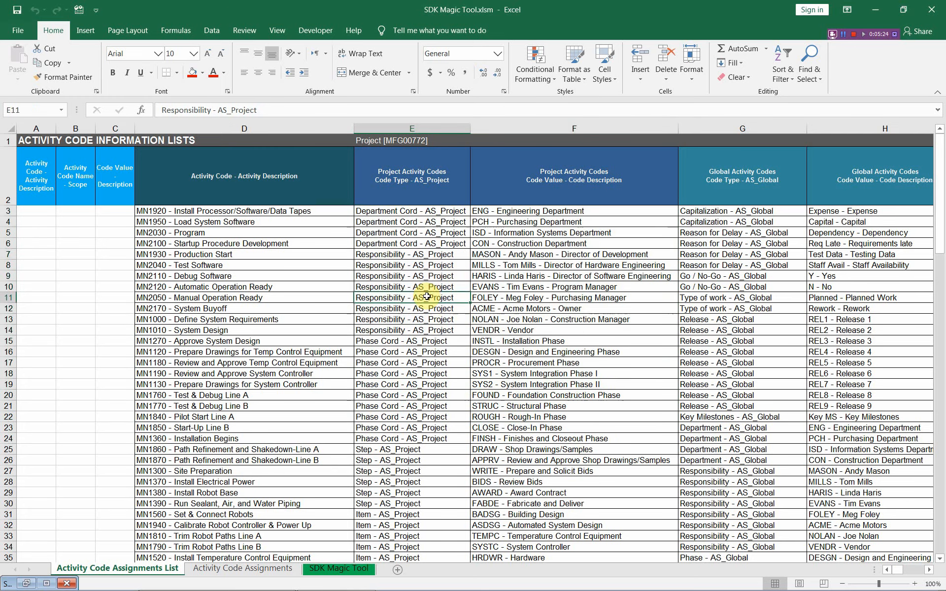
drag(433, 253, 529, 331)
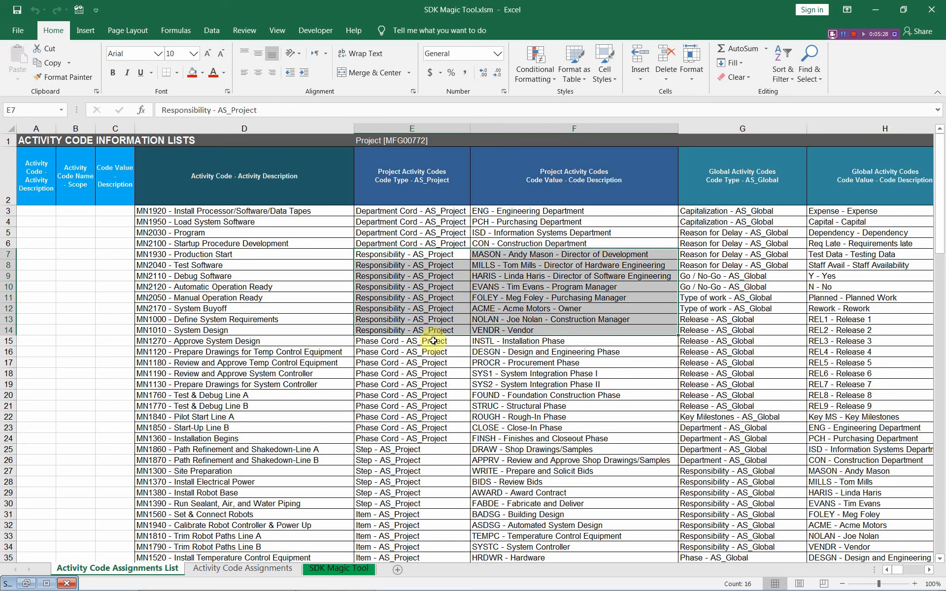
drag(434, 341, 517, 443)
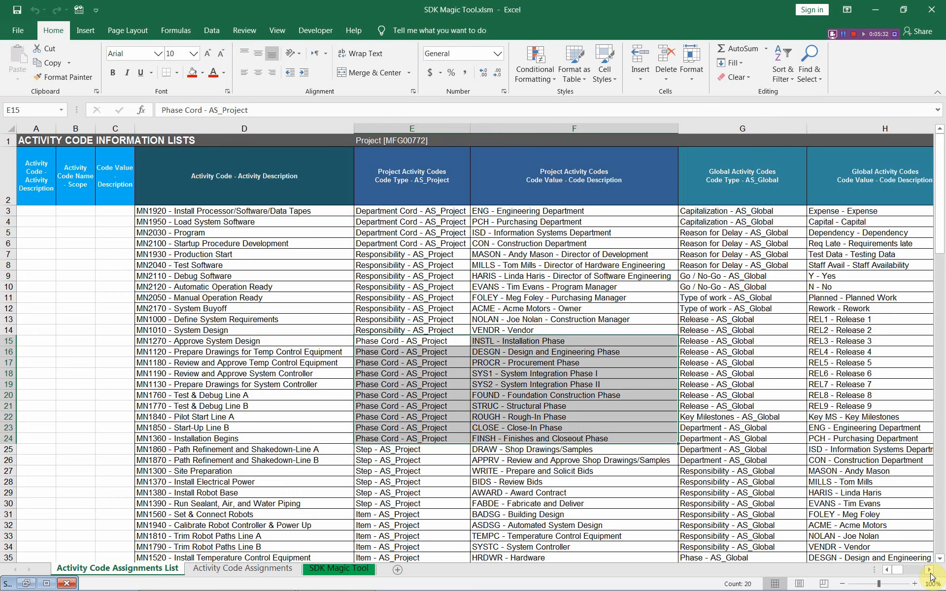
Step: Examine the global activity codes in columns G:H, highlighting the Release codes REL1 to REL9 in G13:H21
click(930, 570)
click(929, 570)
click(930, 570)
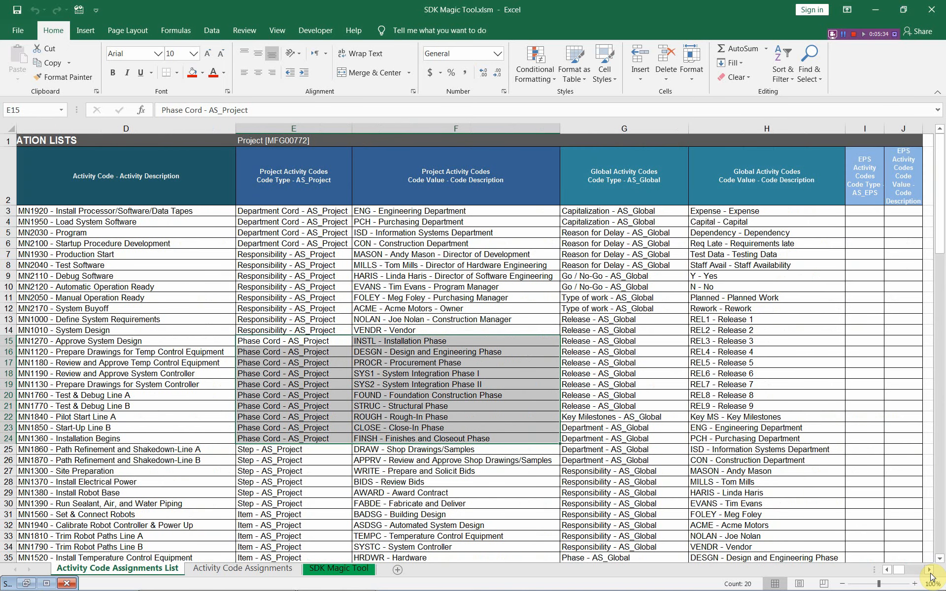
click(929, 571)
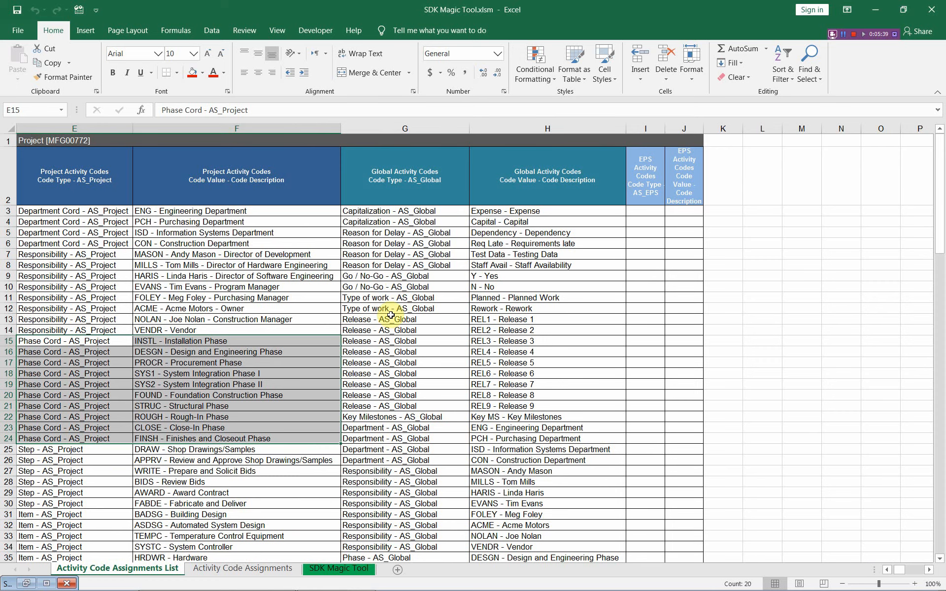
drag(391, 316, 520, 406)
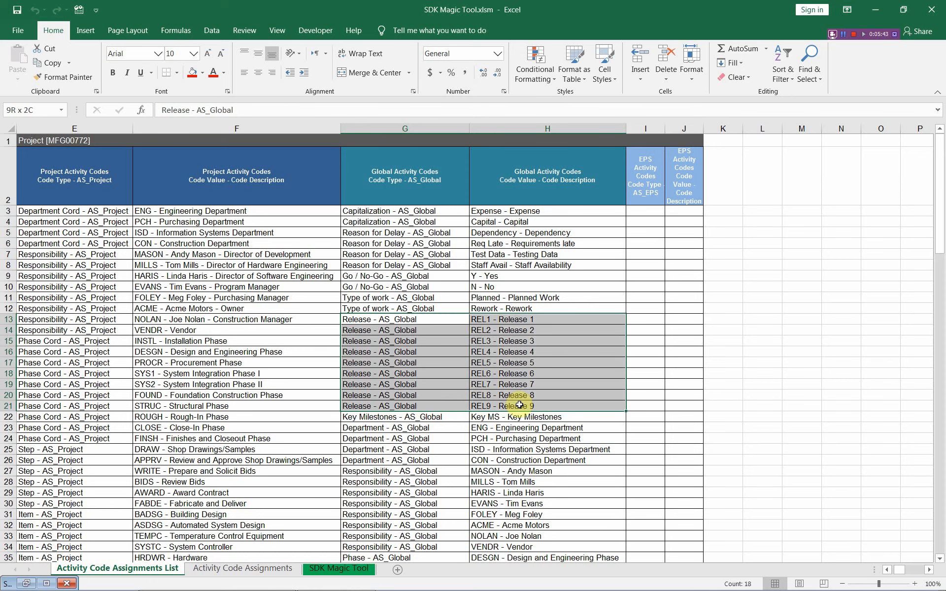
Step: Examine the global Responsibility codes in G27:H34 and the empty EPS activity code columns I:J, and return to the list's first columns
drag(418, 471, 522, 548)
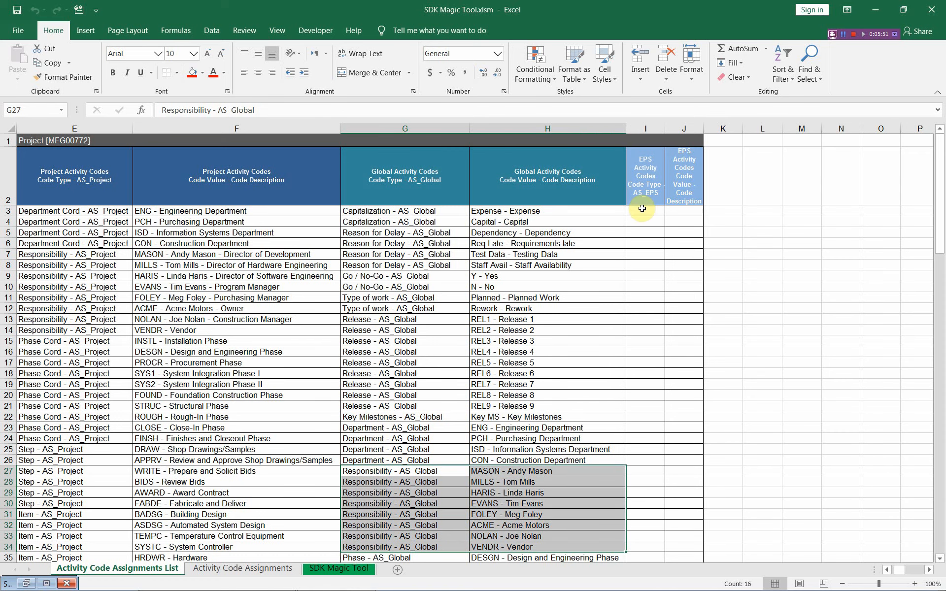
drag(645, 211, 684, 402)
click(887, 571)
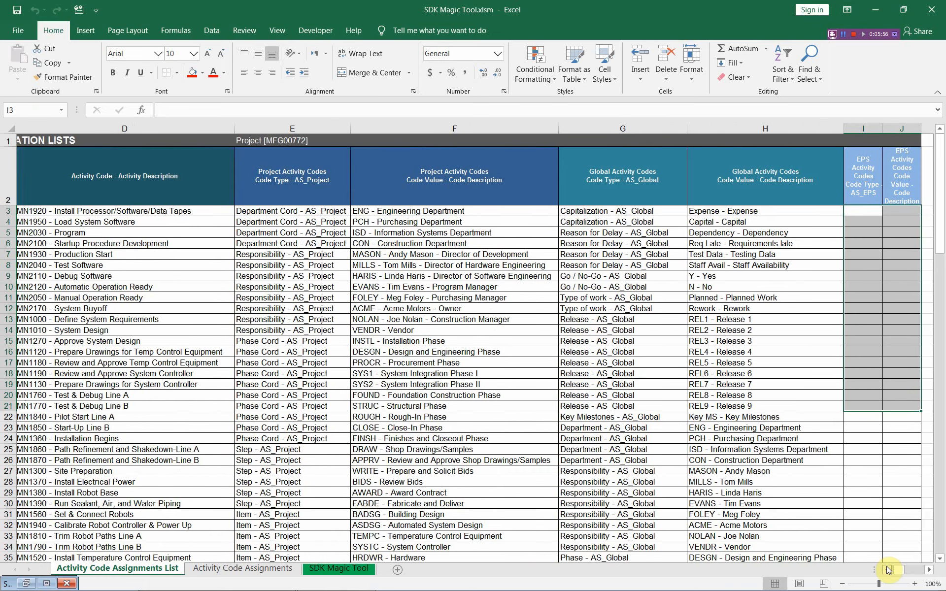
click(887, 570)
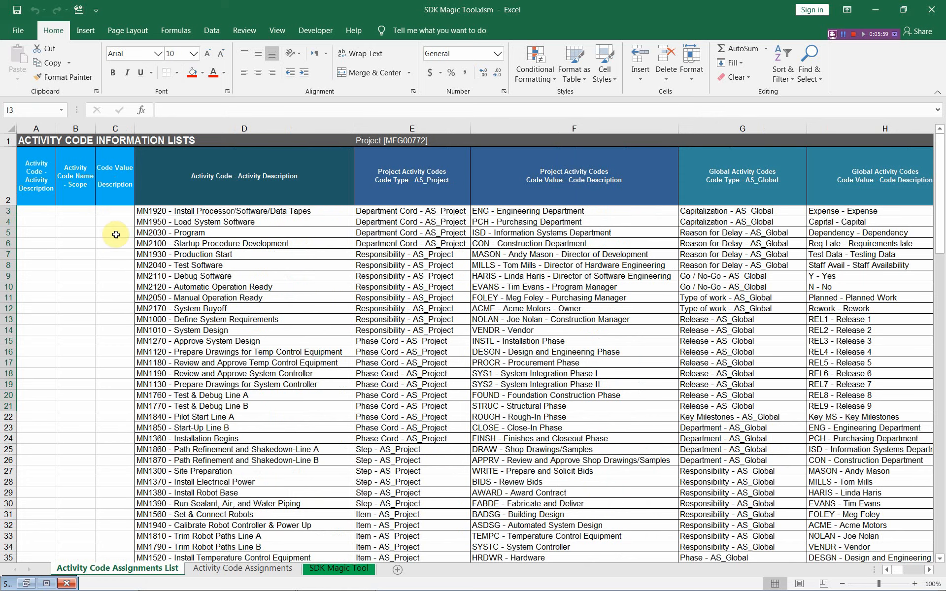
Step: Copy activity MN1920 - Install Processor/Software/Data Tapes from D3 into the entry cell A3
click(216, 211)
right_click(215, 210)
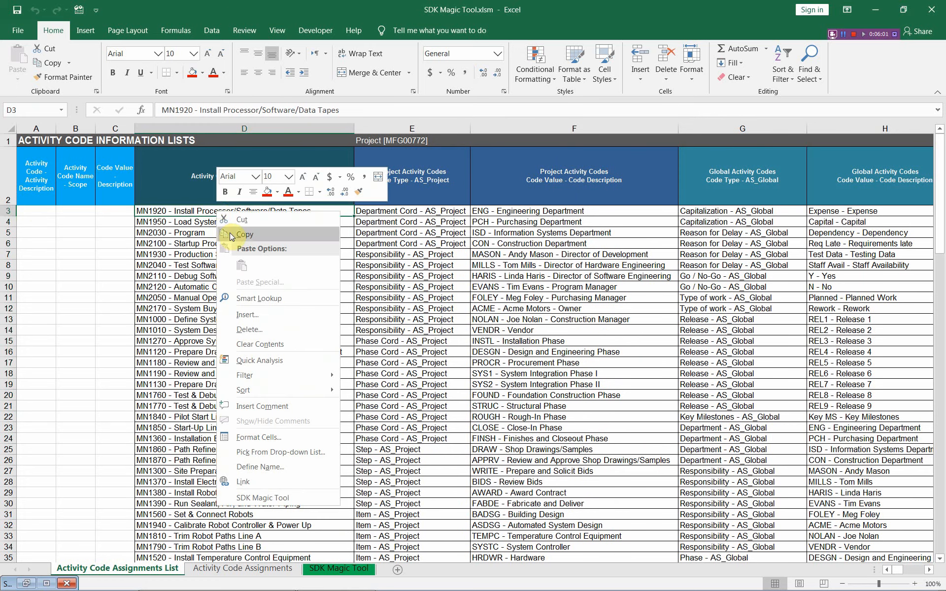
click(235, 231)
click(35, 211)
right_click(35, 211)
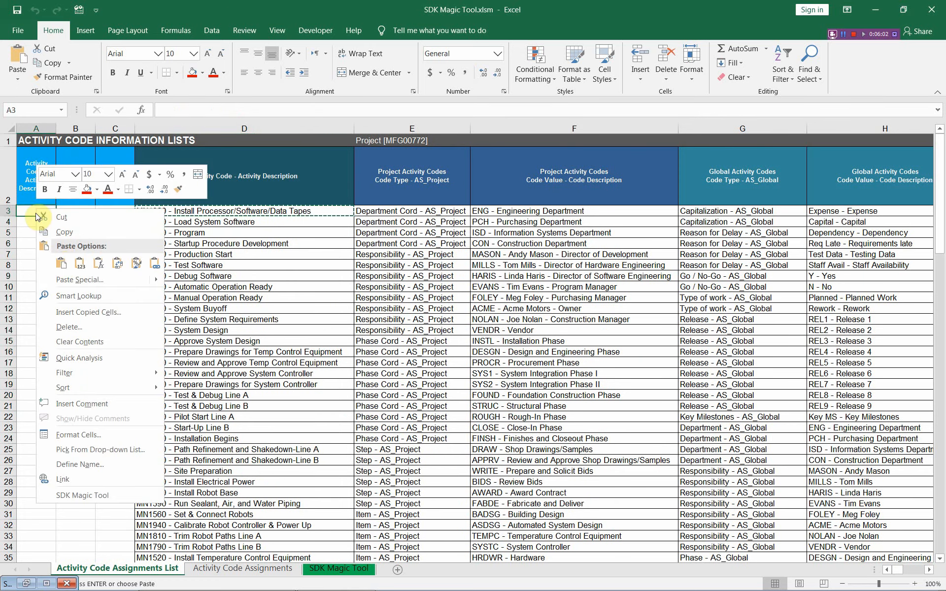
click(98, 259)
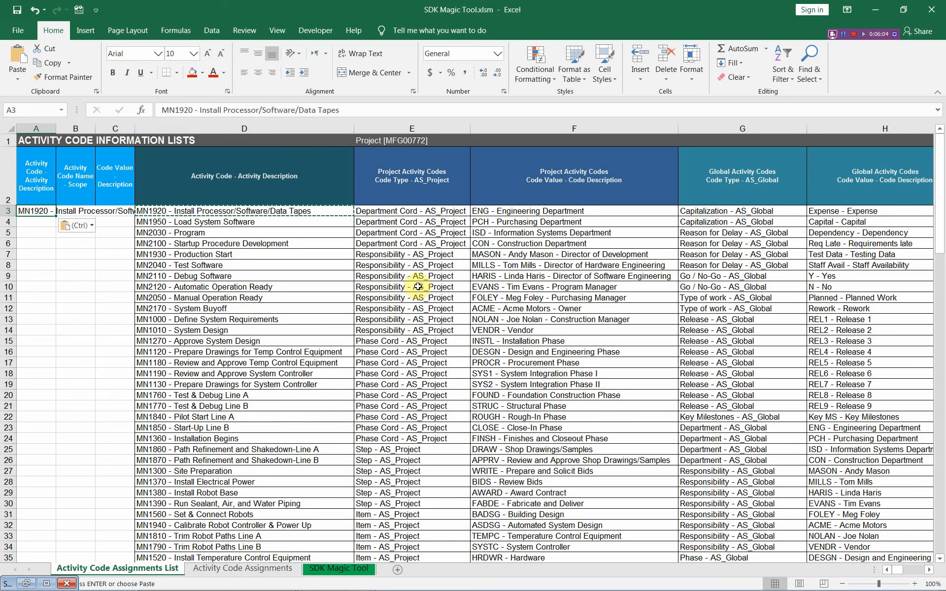
Step: Paste the copied MN1920 activity entry over the project code pair in E10:F10 and into B3
drag(416, 287, 481, 287)
right_click(490, 287)
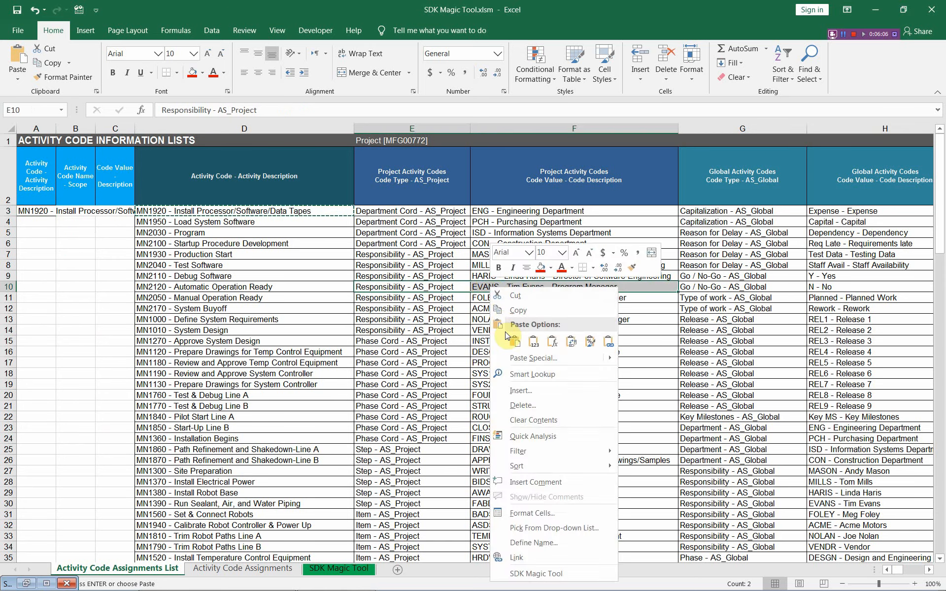
click(520, 340)
click(78, 210)
right_click(78, 212)
click(102, 265)
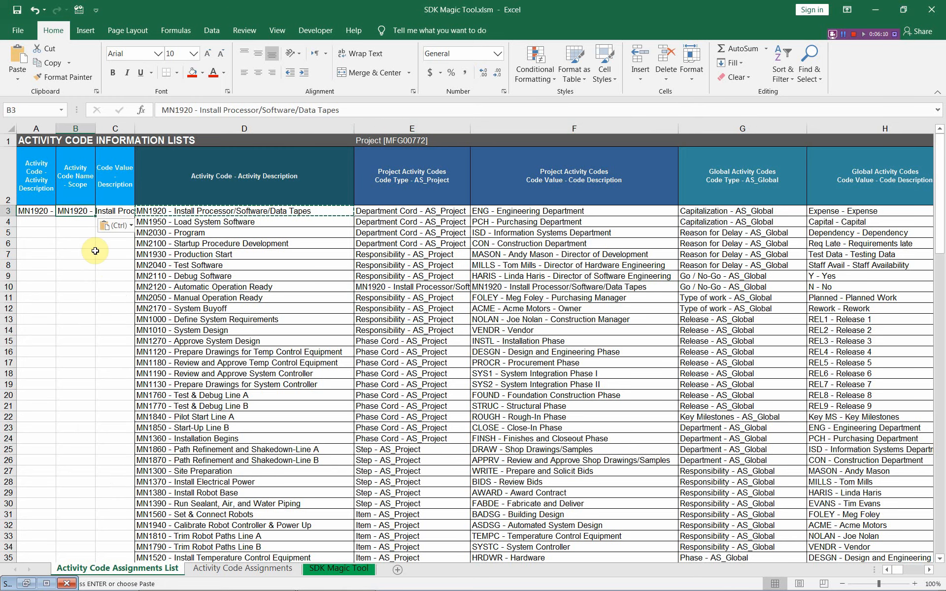
Step: Copy activity MN1930 - Production Start from D7 into the entry cell A4
click(40, 220)
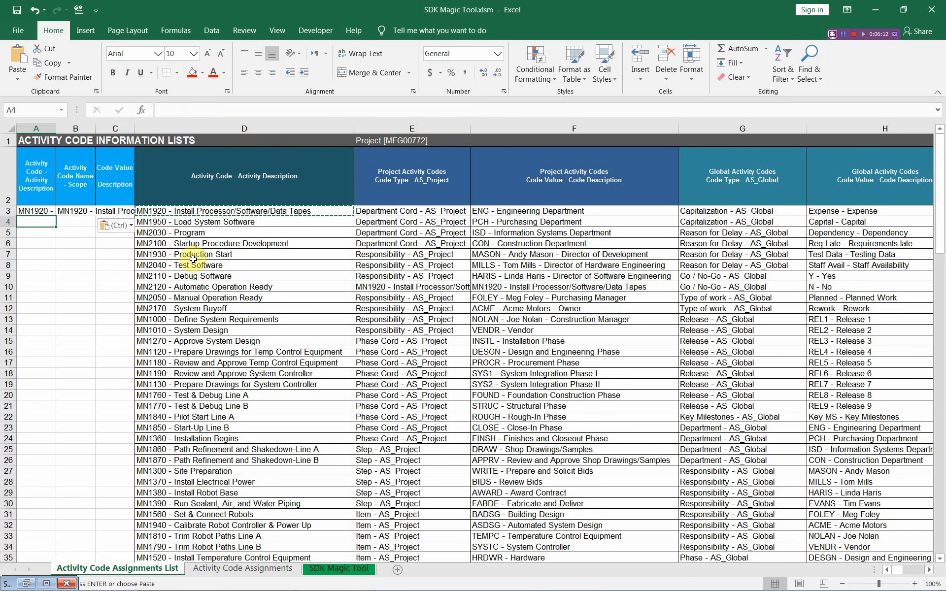
click(194, 260)
right_click(194, 260)
click(227, 281)
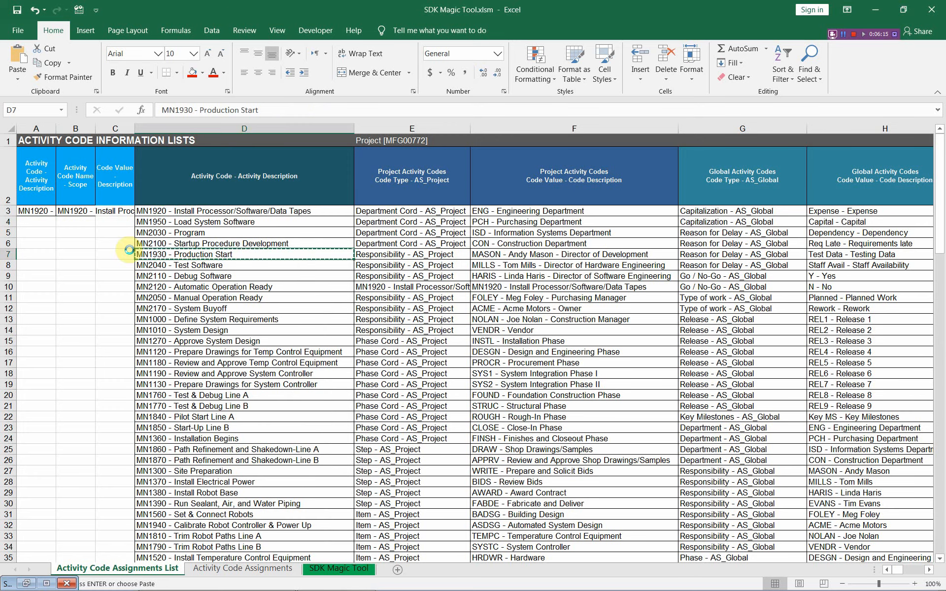
click(40, 220)
right_click(39, 220)
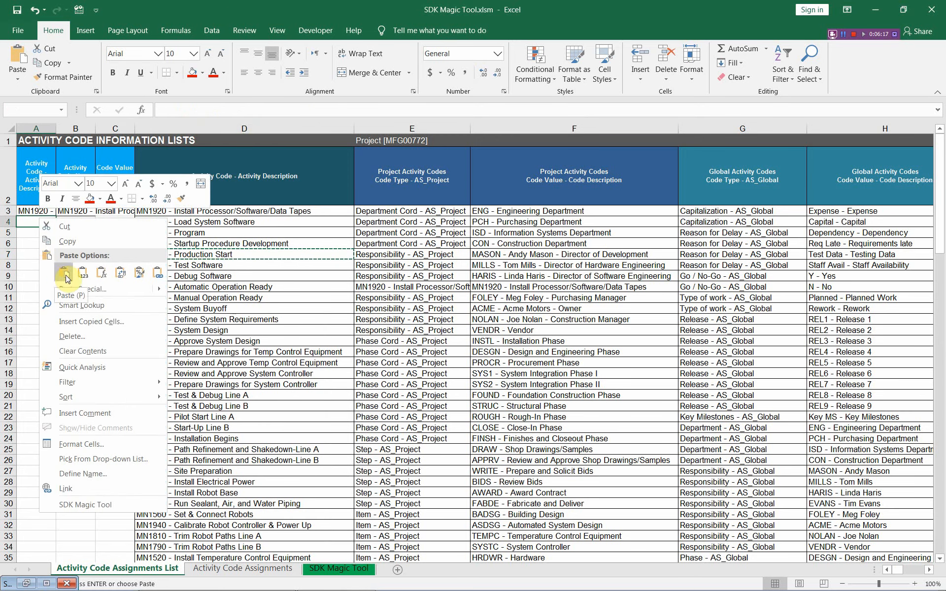
click(68, 279)
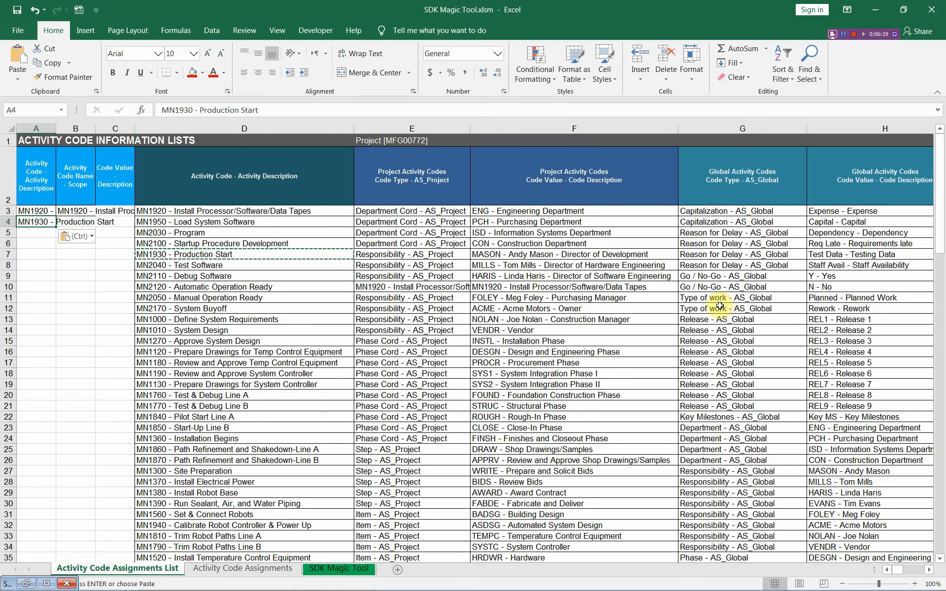
Step: Copy the global code Type of work - AS_Global with its value Rework - Rework from G12:H12 into B4:C4
drag(720, 306, 819, 309)
right_click(697, 307)
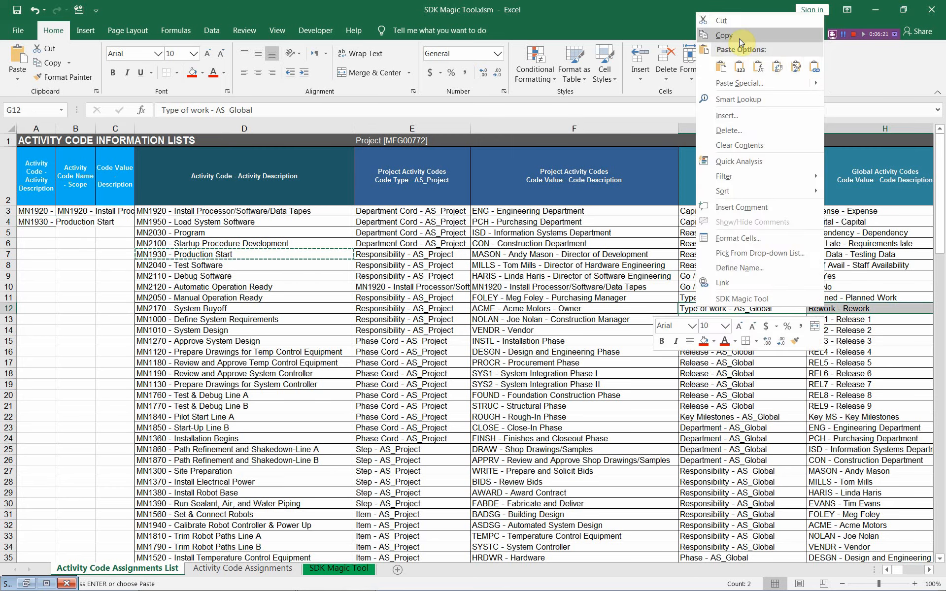
click(724, 35)
click(77, 221)
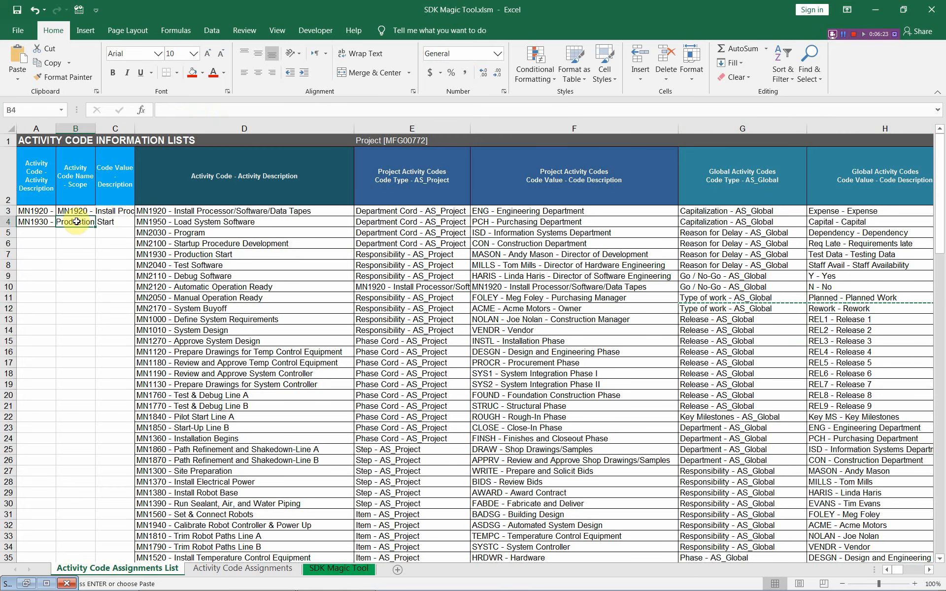
right_click(76, 222)
click(101, 275)
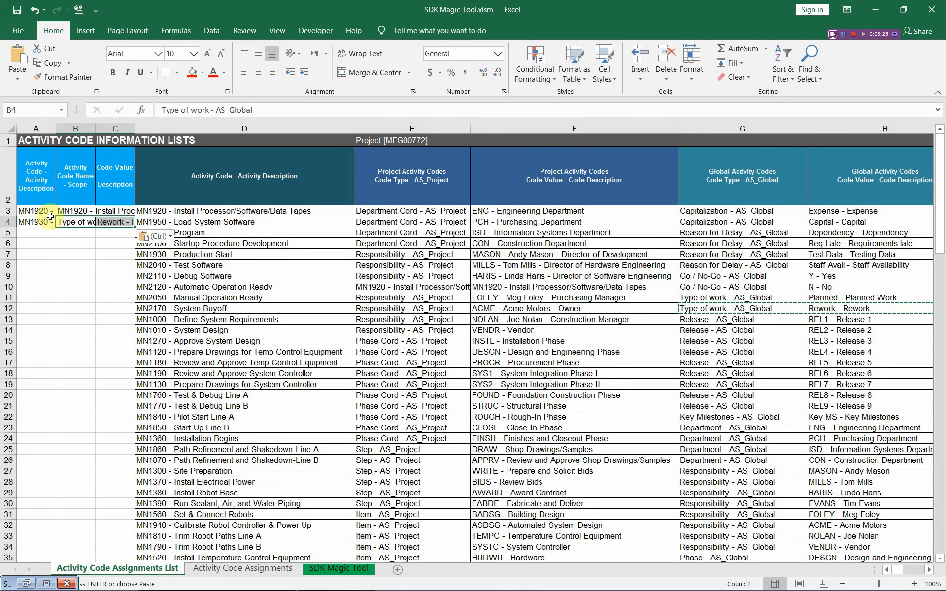
Step: Fit the widths of columns A to C to their contents and select the entries in A3:C4
drag(37, 128, 111, 128)
double_click(135, 128)
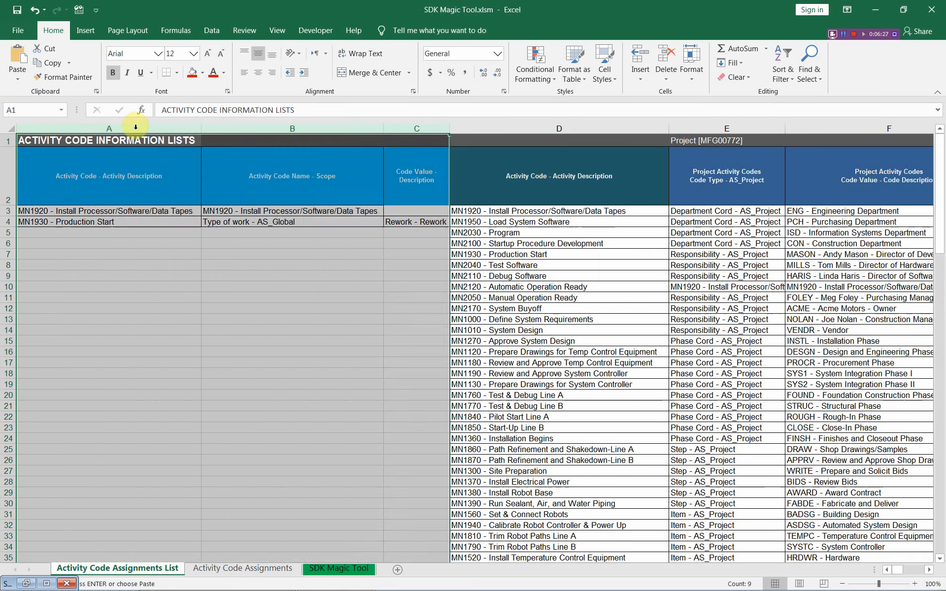
drag(77, 211, 391, 224)
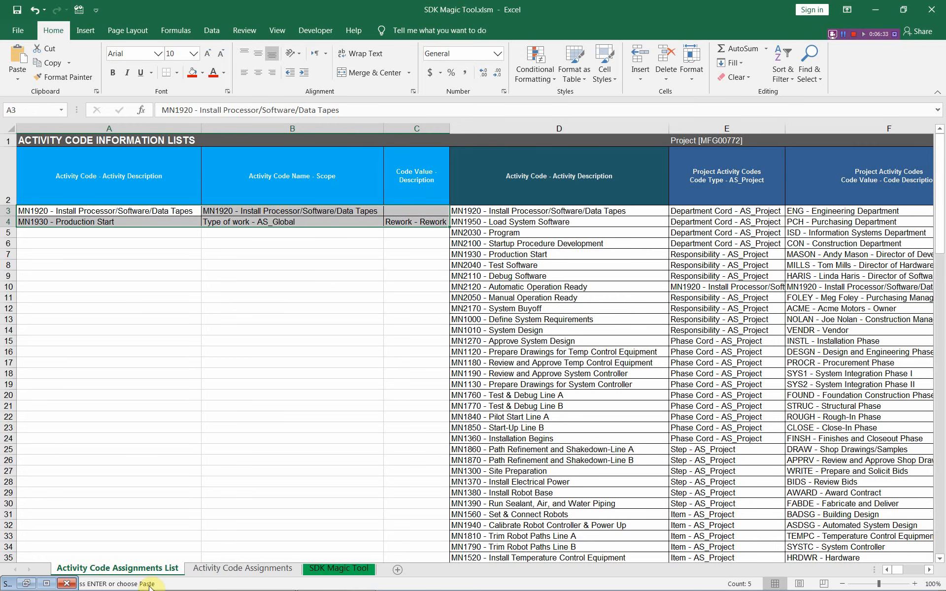
Step: Go to the Activity Code Assignments sheet and select the first activity in B3
click(233, 571)
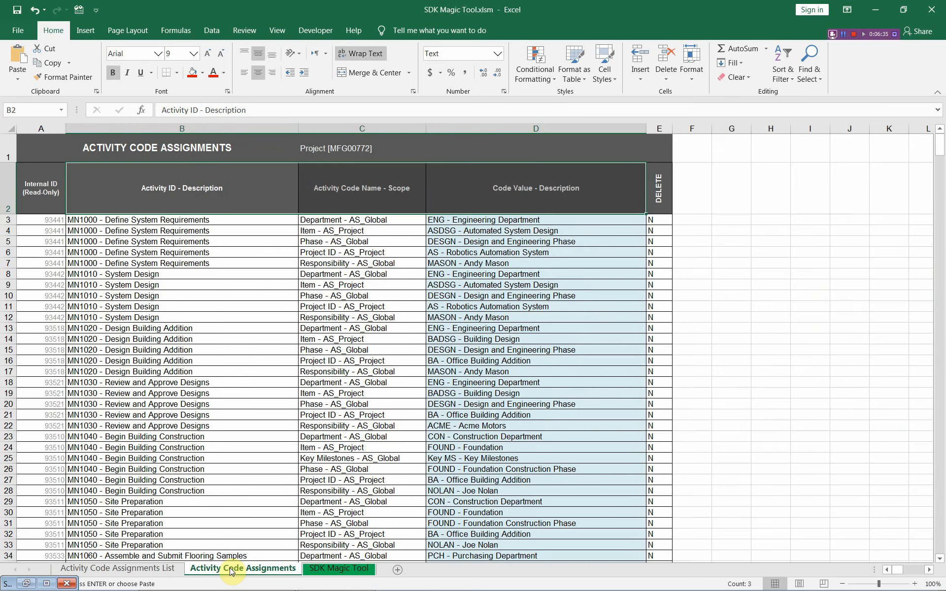
click(121, 220)
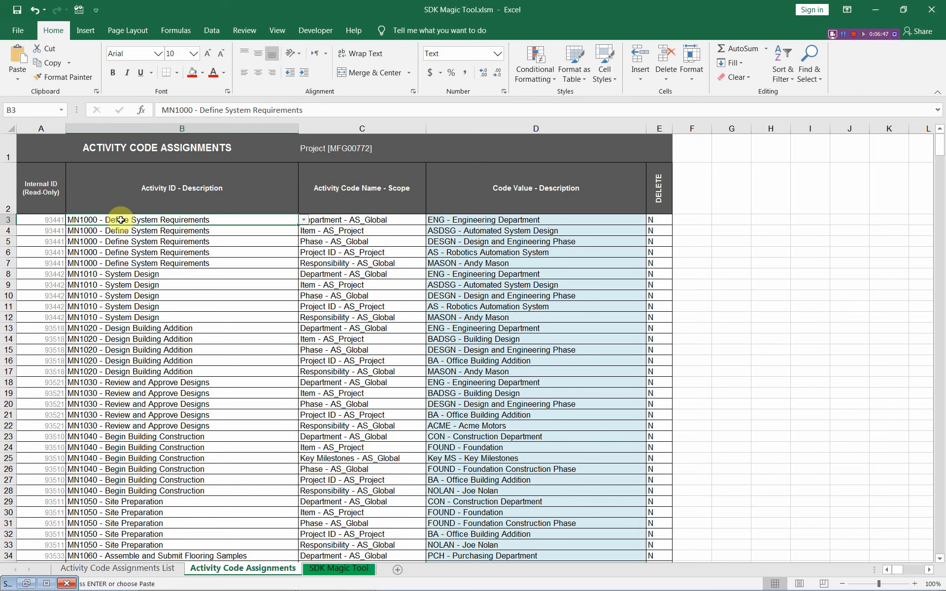
key(alt+Tab)
key(alt+Tab)
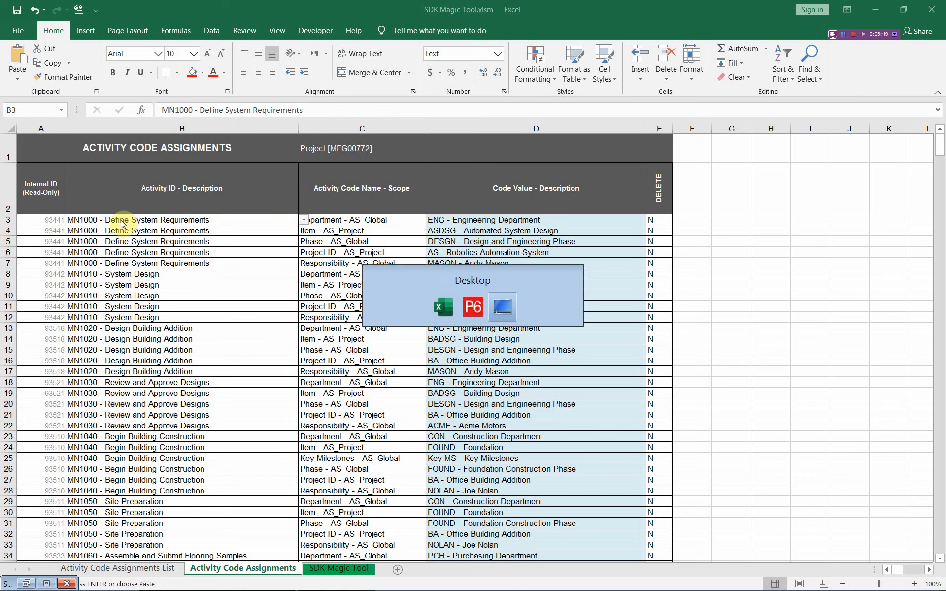
key(alt+Tab)
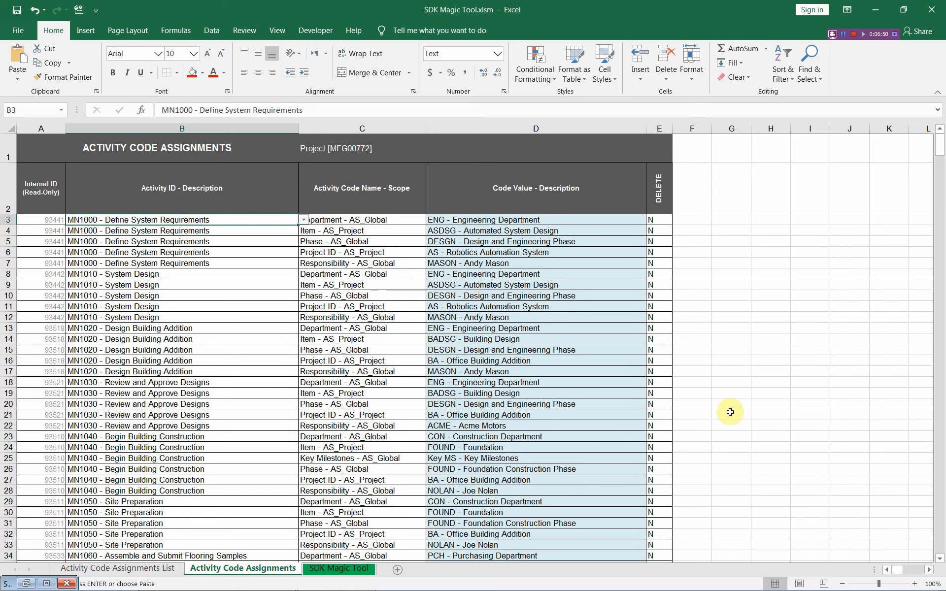
Step: Reopen the SDK Magic Tool form and move it clear of the assignments table
right_click(730, 415)
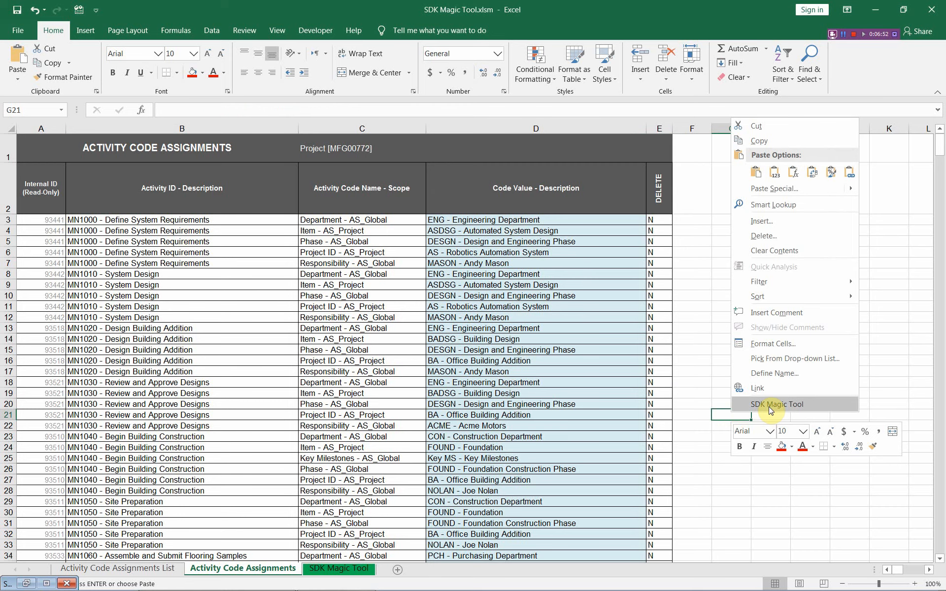
click(770, 408)
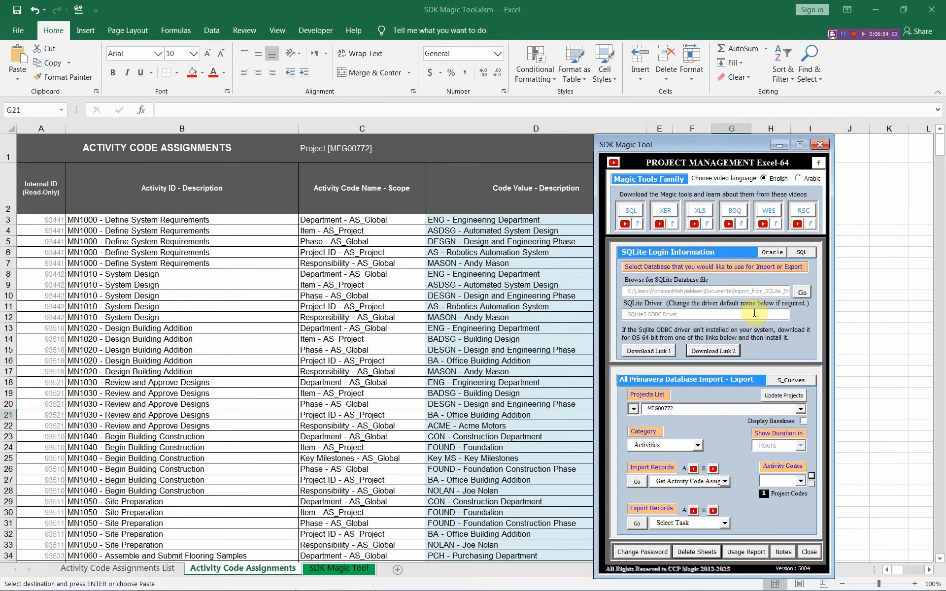
drag(730, 149, 819, 96)
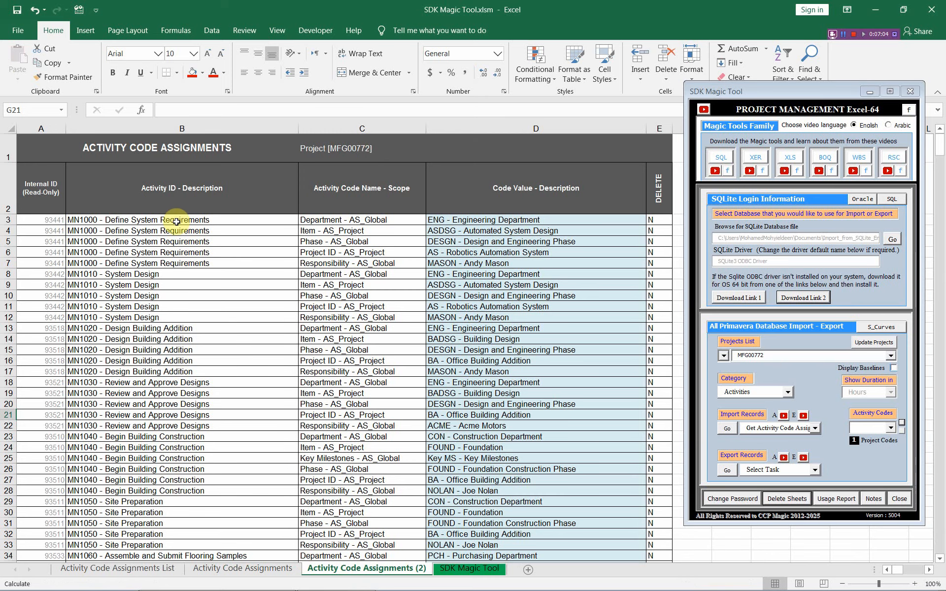
Step: On the original Activity Code Assignments sheet, set the DELETE value to y for every assignment from E3 down
click(238, 570)
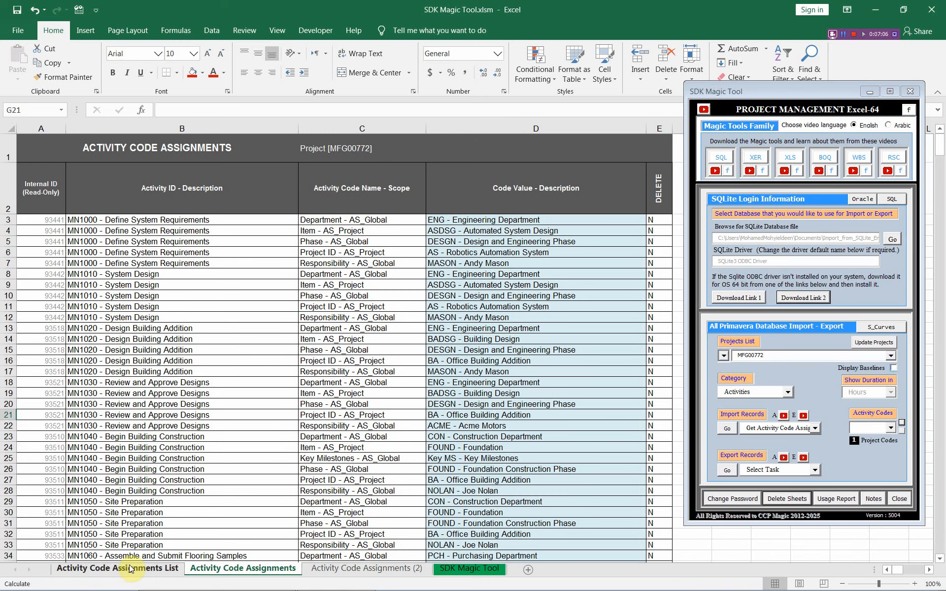
click(660, 218)
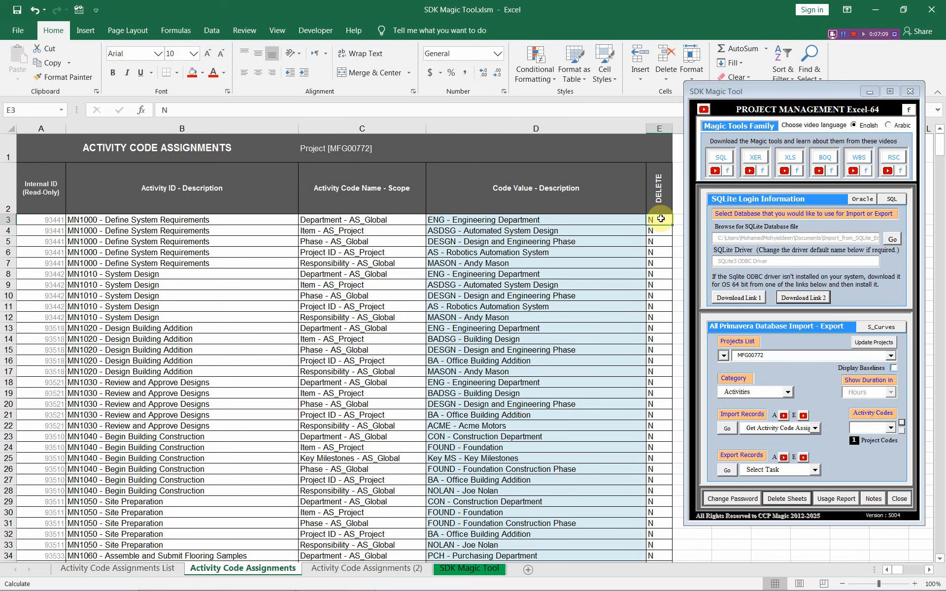
text(y)
key(ctrl+Return)
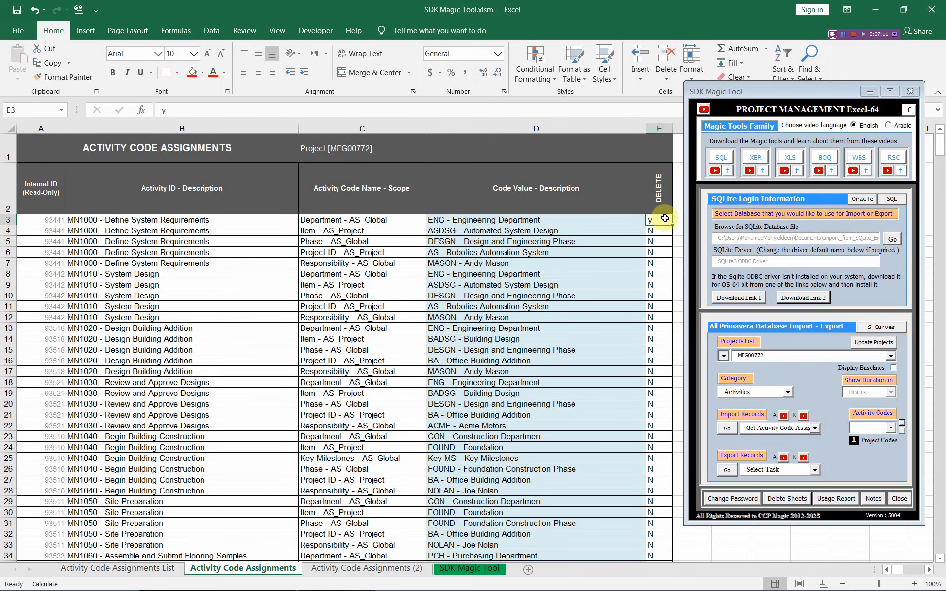
double_click(671, 226)
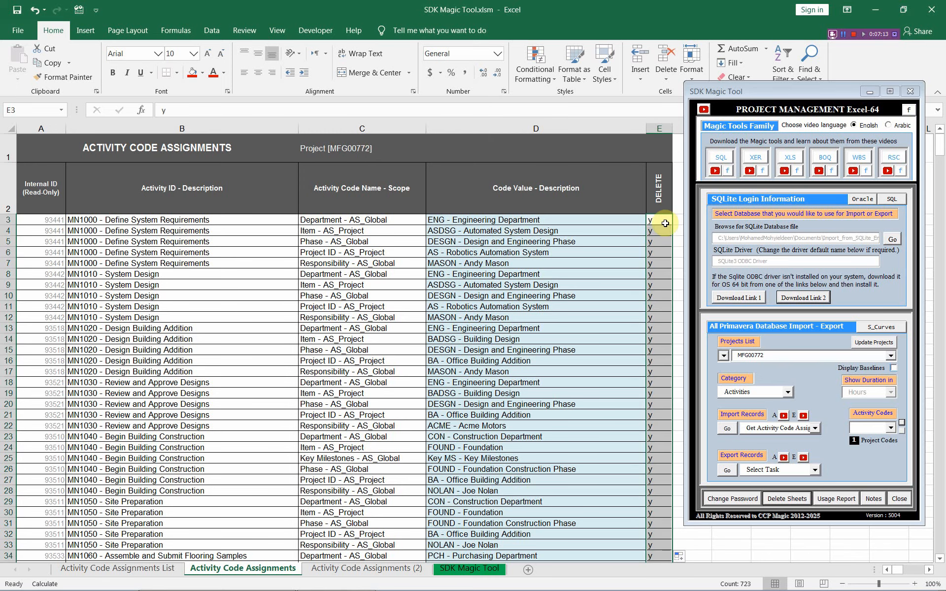
click(661, 218)
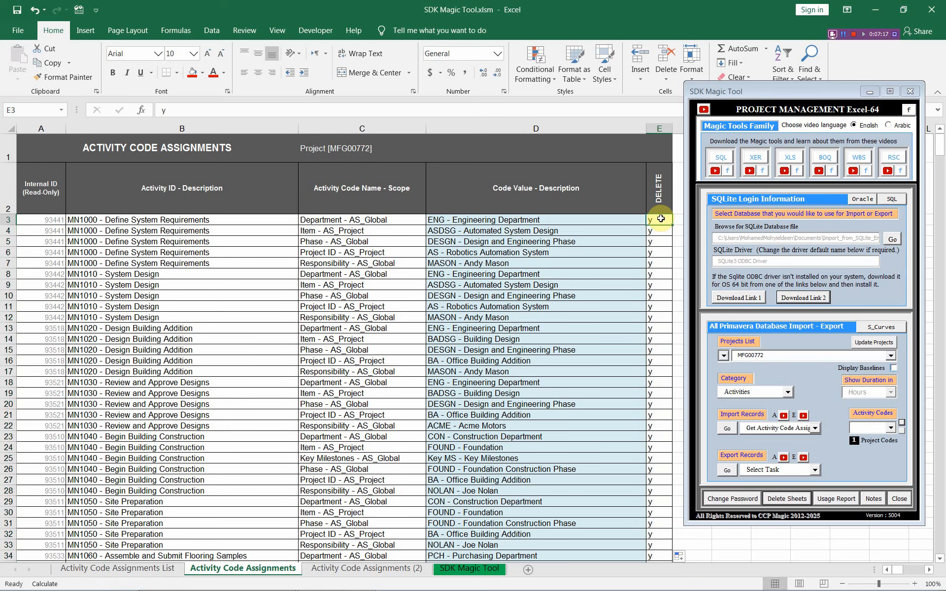
Step: Export the deletions to the database with Set Activity Code Assignments, and re-import the project's activity code assignments
click(815, 471)
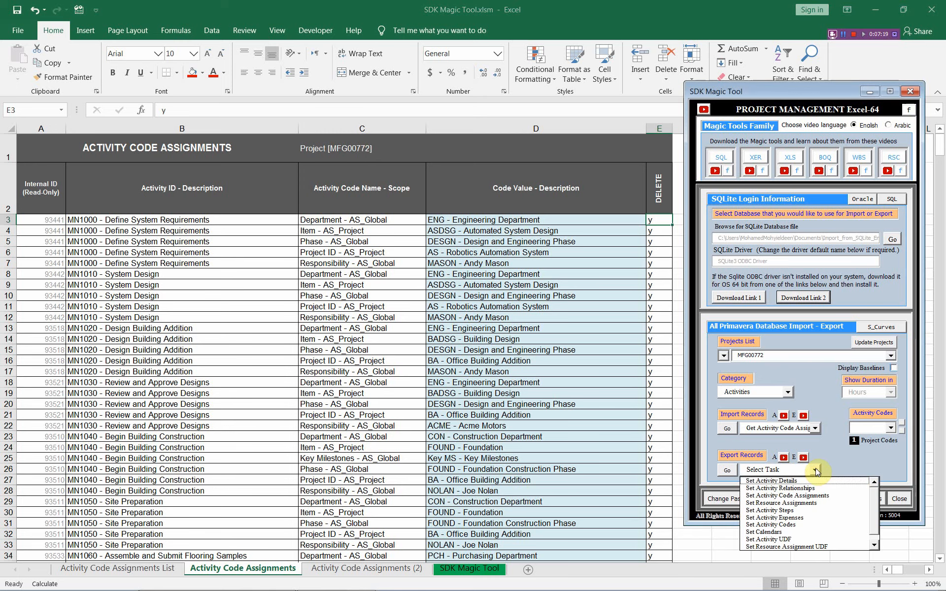
click(805, 496)
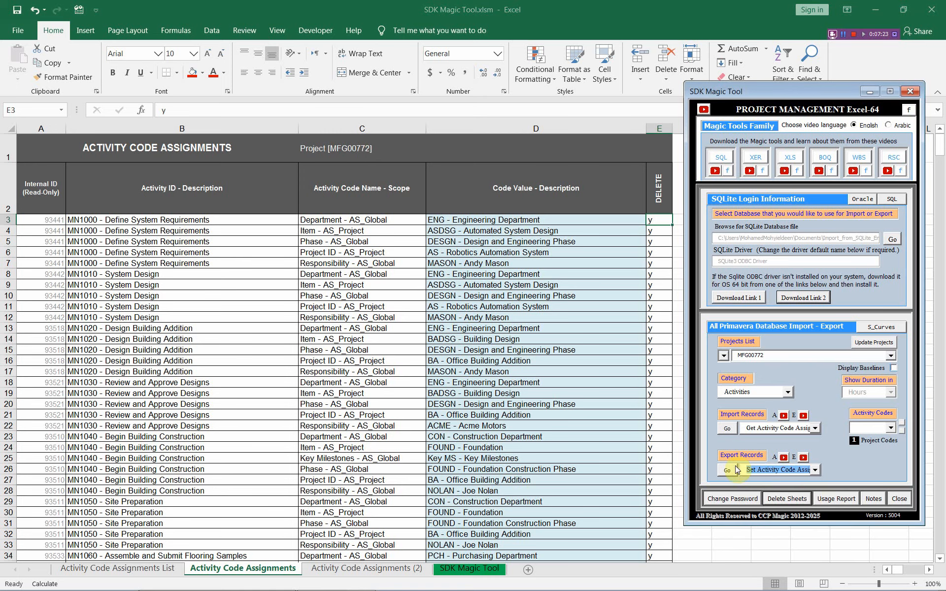
click(727, 471)
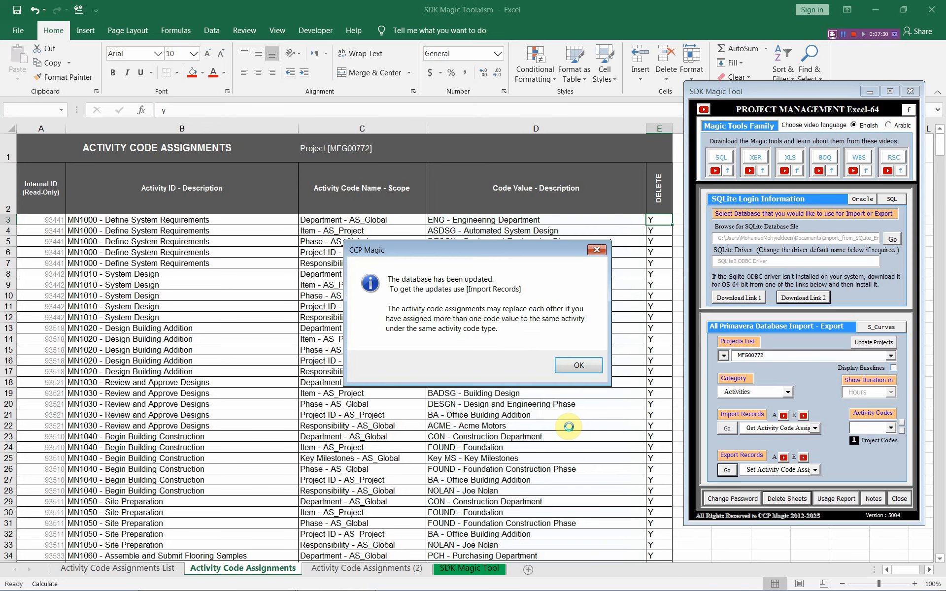
click(576, 366)
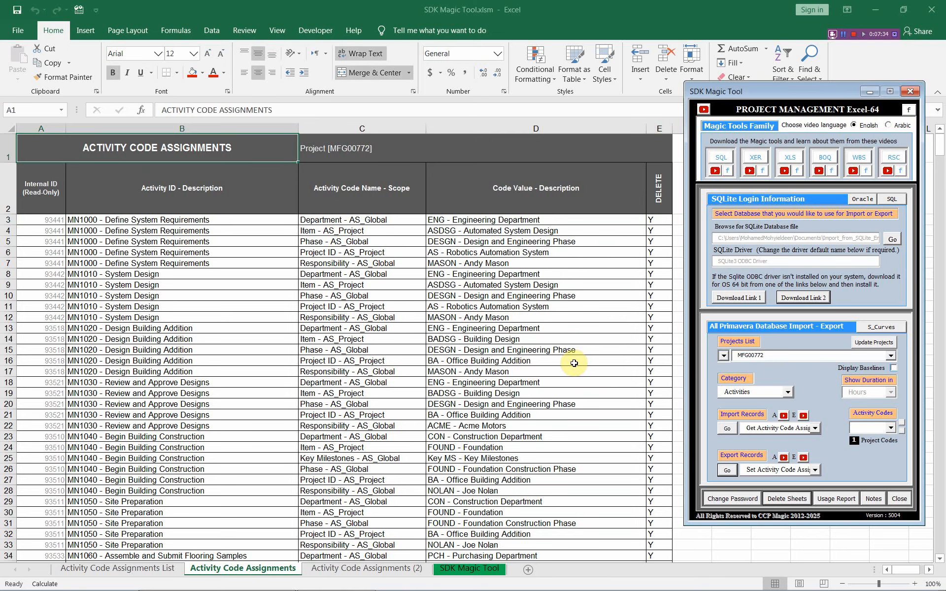
click(726, 429)
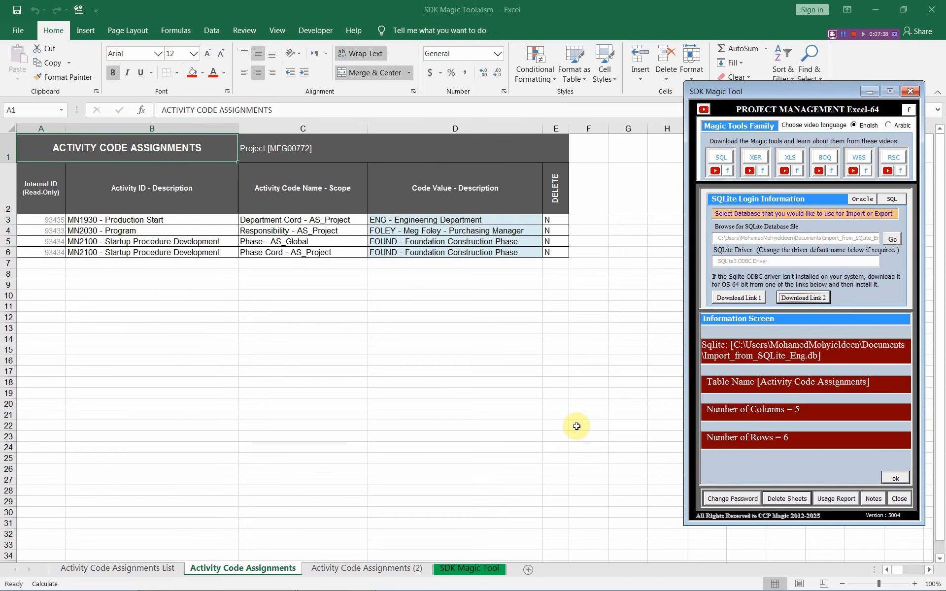
click(905, 480)
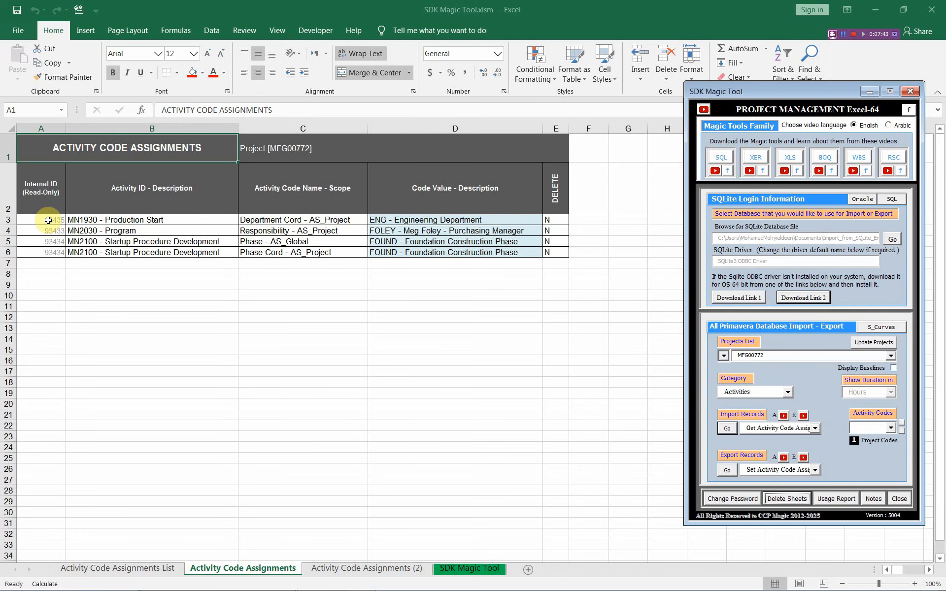
Step: Set the DELETE value to y for the four remaining activity code assignments in E3:E6
drag(48, 220, 461, 252)
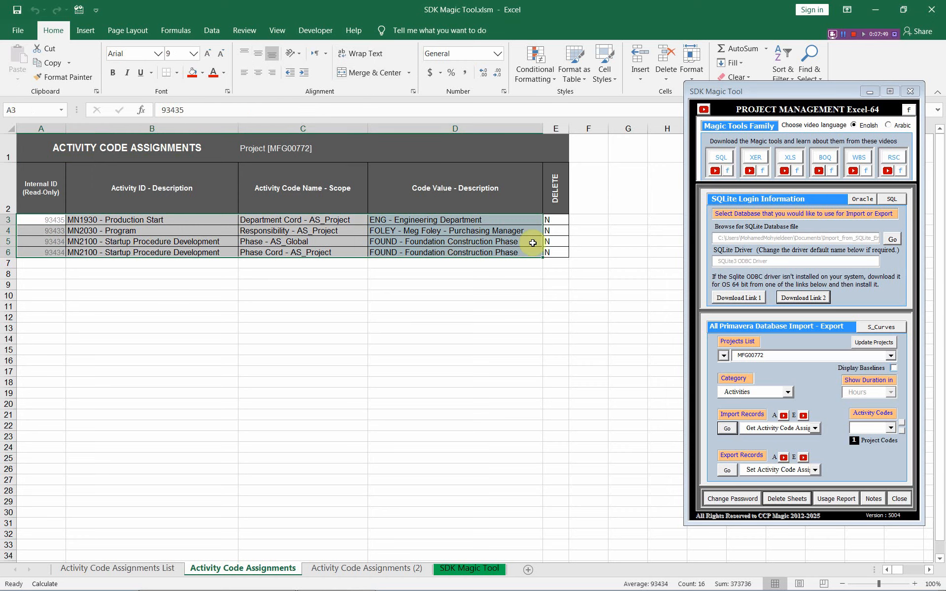
click(556, 217)
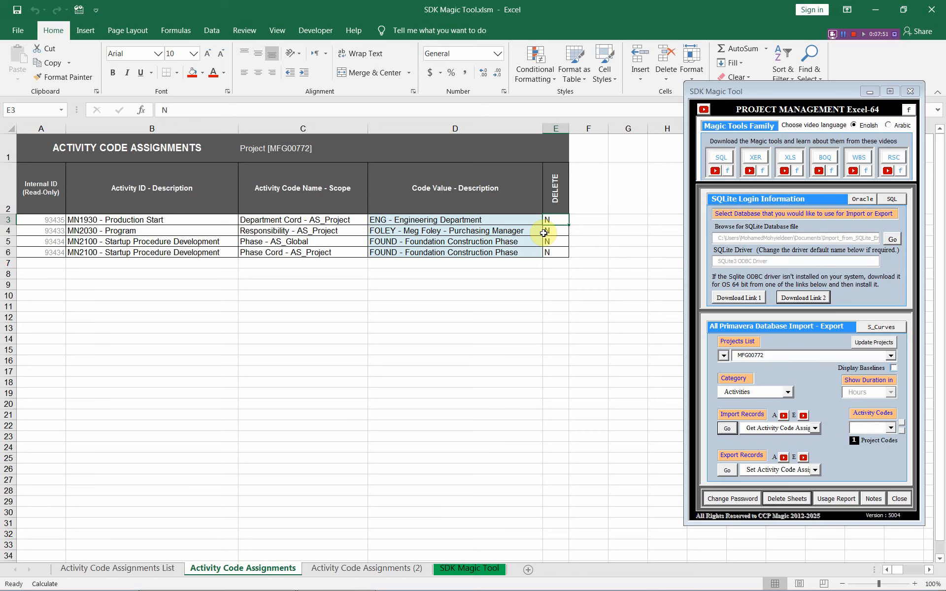
text(y)
key(Return)
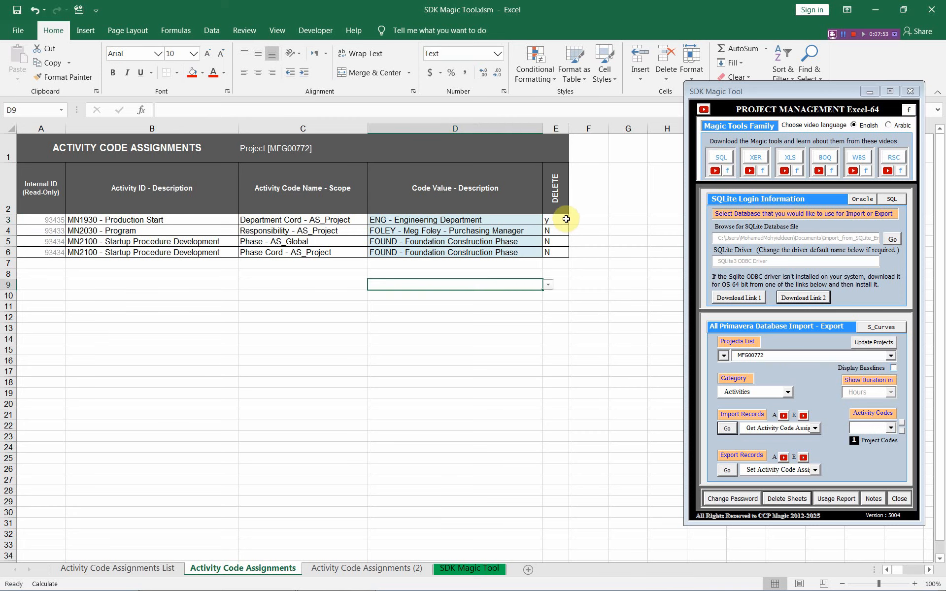
drag(567, 227, 567, 257)
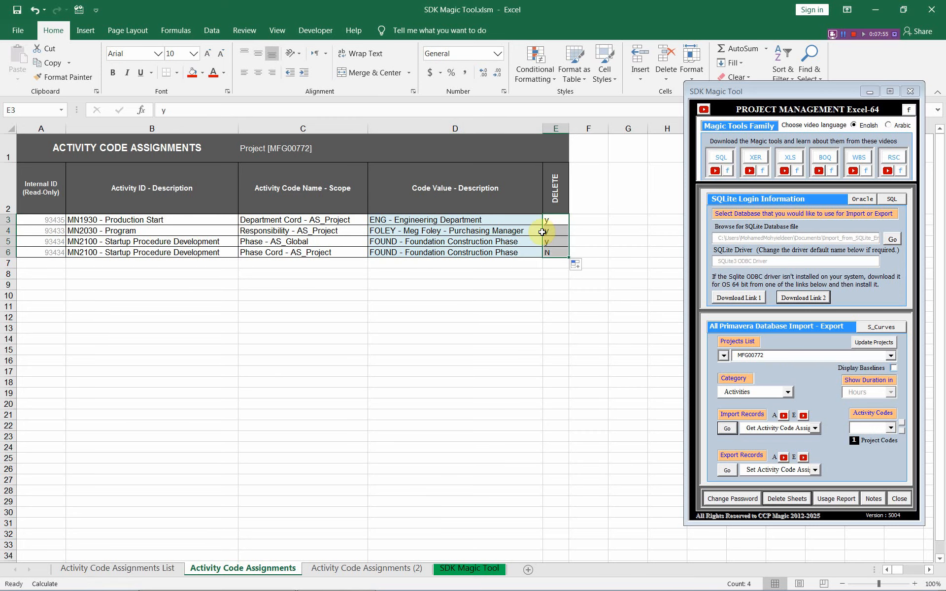
Step: Export the remaining deletions with Set Activity Code Assignments, and re-import the assignments for project MFG00772
click(46, 219)
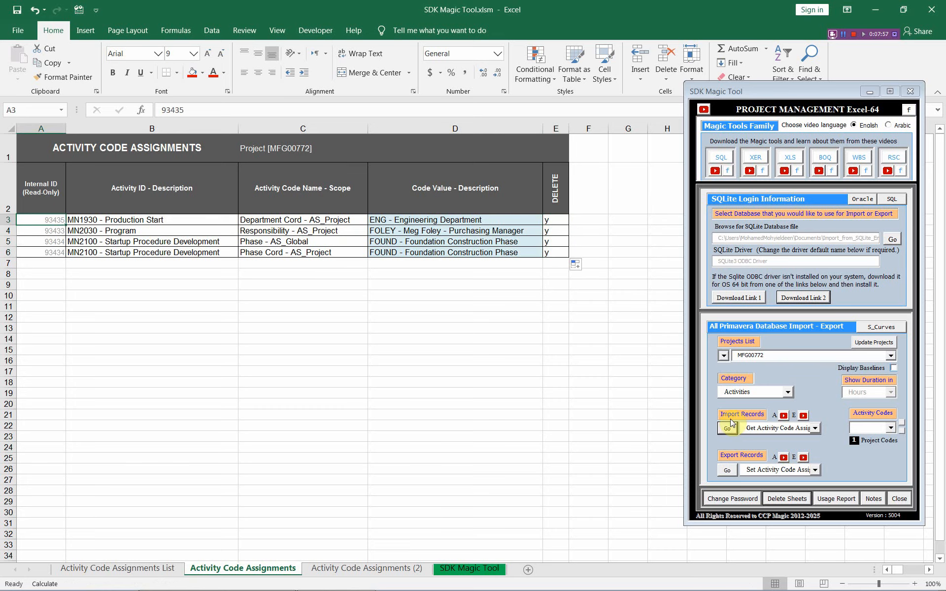
click(727, 471)
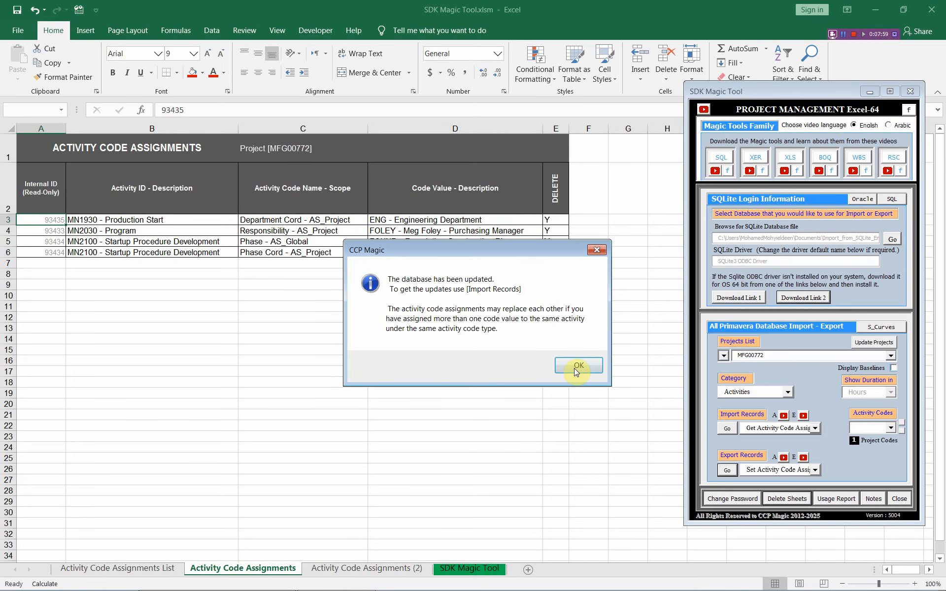
click(576, 368)
click(727, 429)
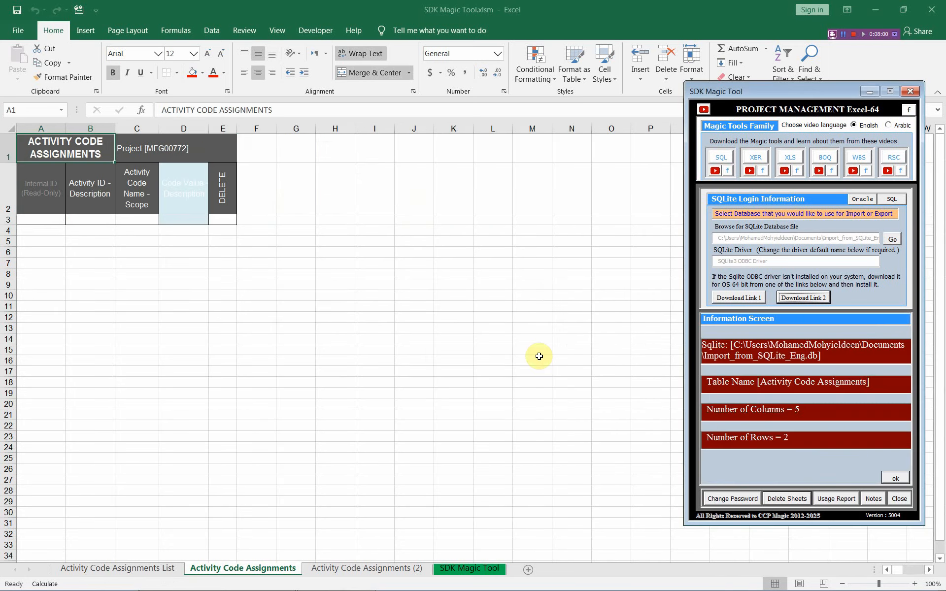
Step: Switch to Primavera P6 and refresh the project data
click(345, 581)
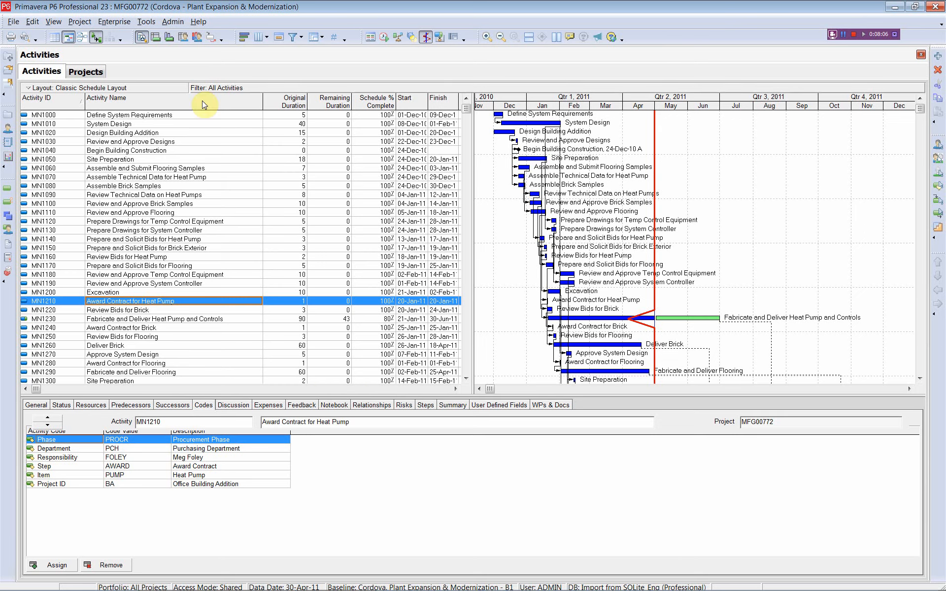
click(15, 23)
click(42, 85)
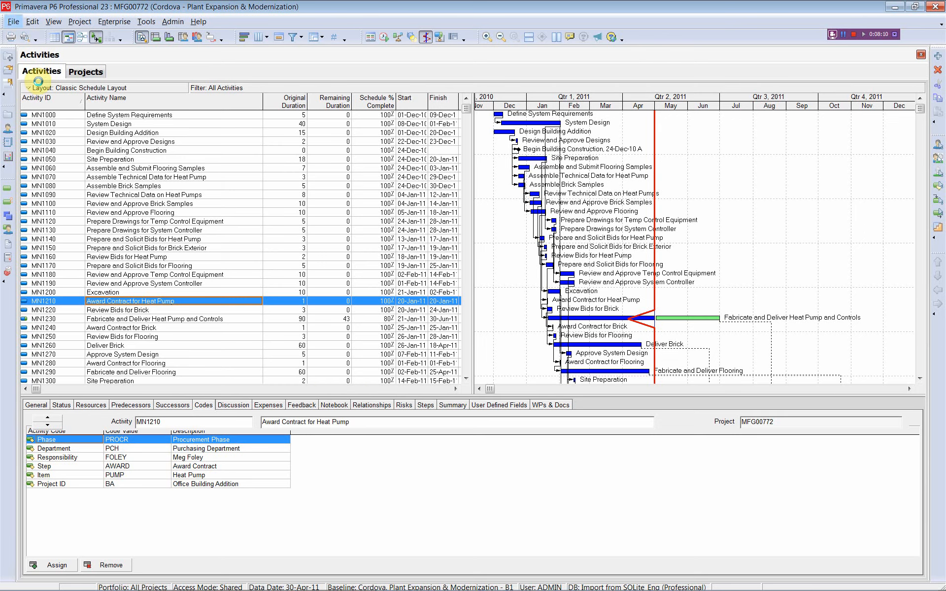
Step: Examine the code assignments of the activities one by one from MN1010 System Design down to MN1280 Award Contract for Flooring
click(151, 126)
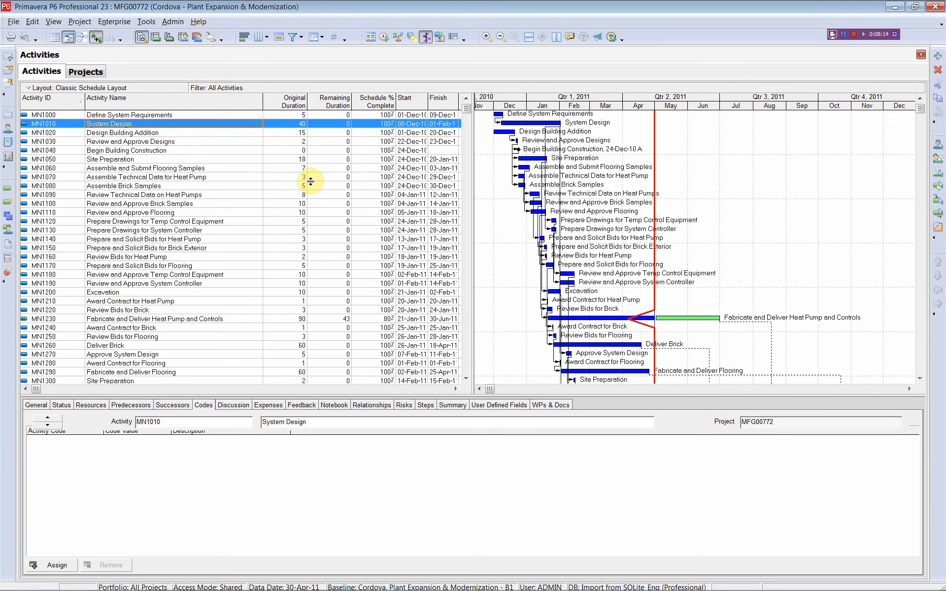
key(Down)
key(Down)
key(Down)
key(Down)
key(Down)
key(Down)
key(Down)
key(Down)
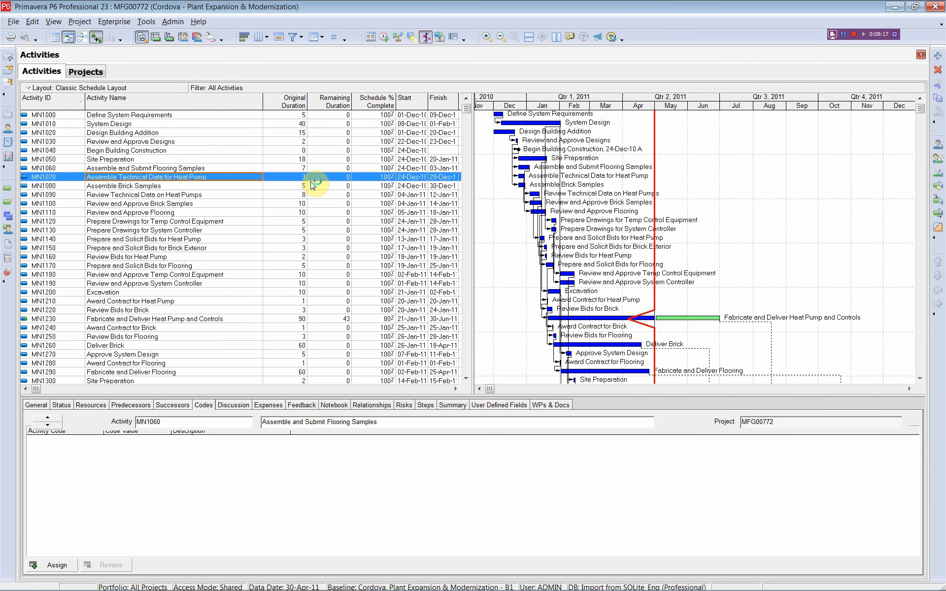
key(Down)
key(Down)
key(Down)
key(Down)
key(Down)
key(Down)
key(Down)
key(Down)
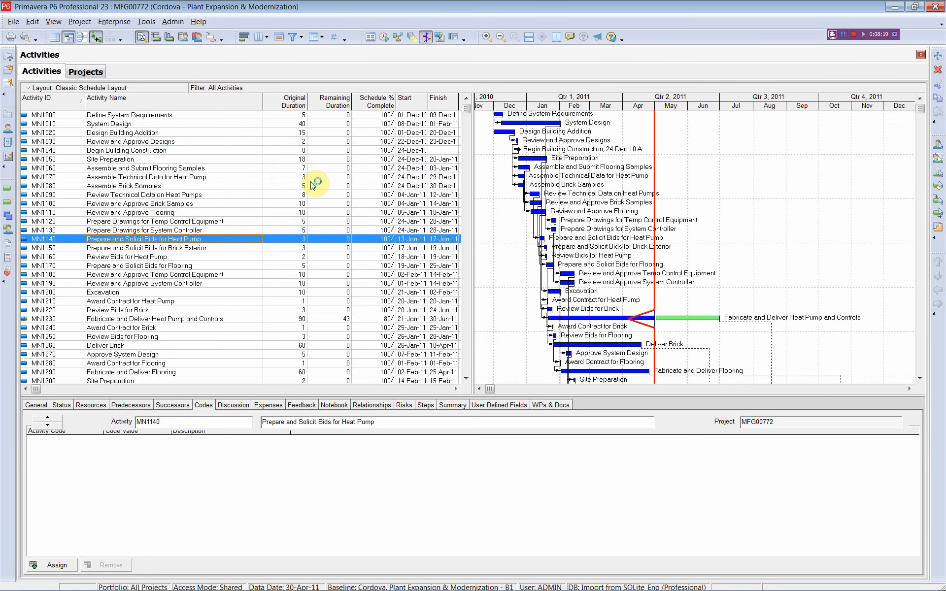
key(Down)
key(Down)
key(Down)
key(Down)
key(Down)
key(Down)
key(Down)
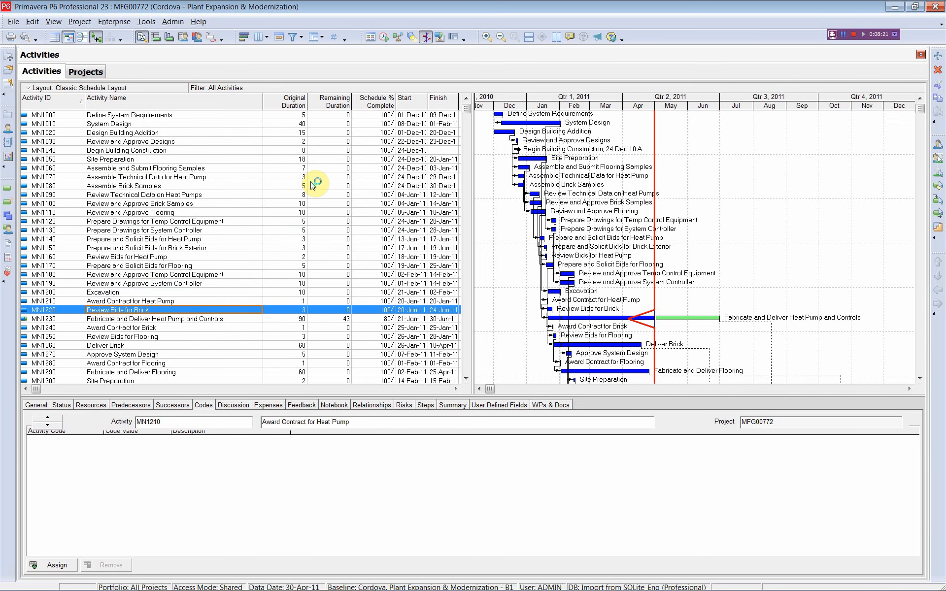
key(Down)
key(Down)
key(Down)
key(Down)
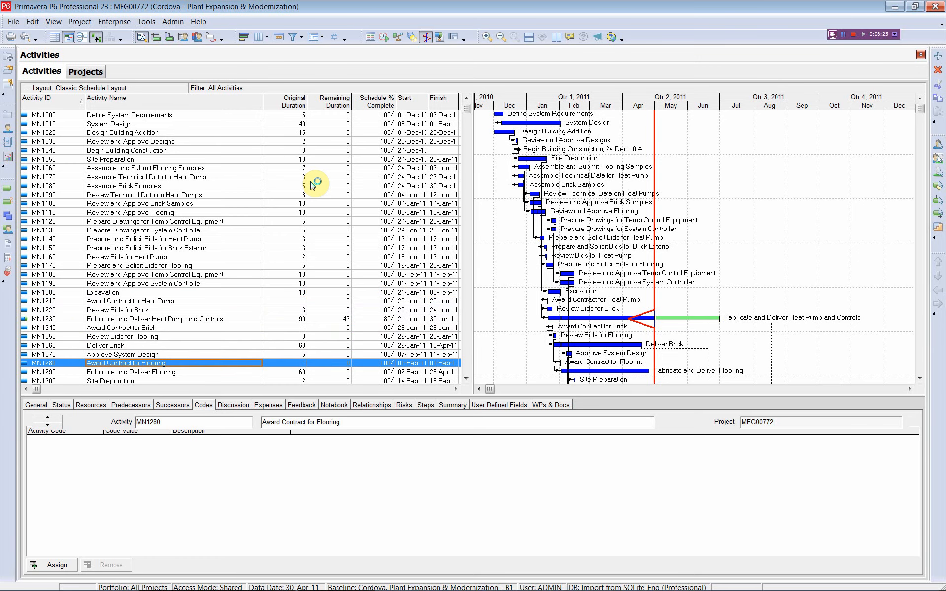
Step: Switch back to Excel and copy the assignments in B3:D725 of the Activity Code Assignments (2) sheet
key(alt+Tab)
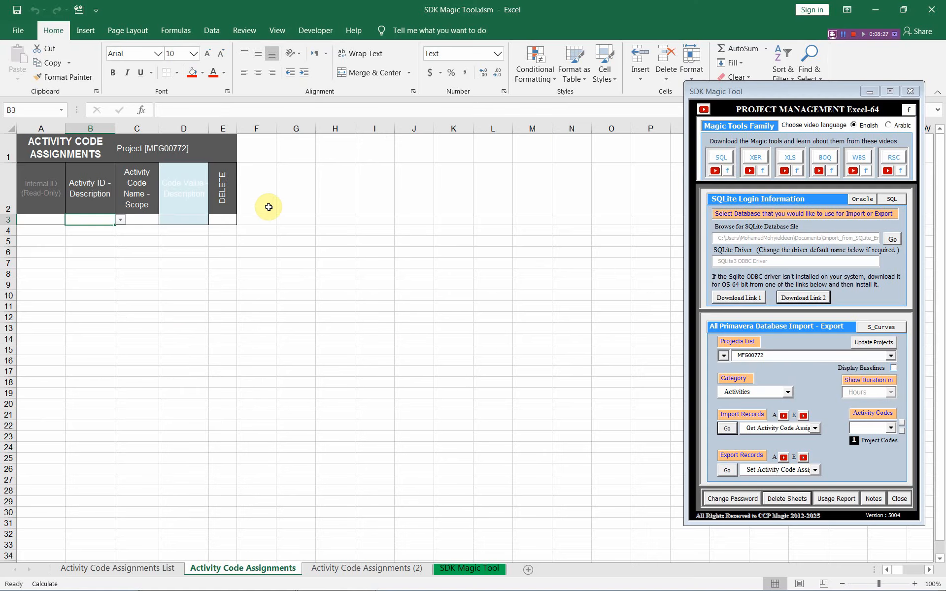
click(362, 568)
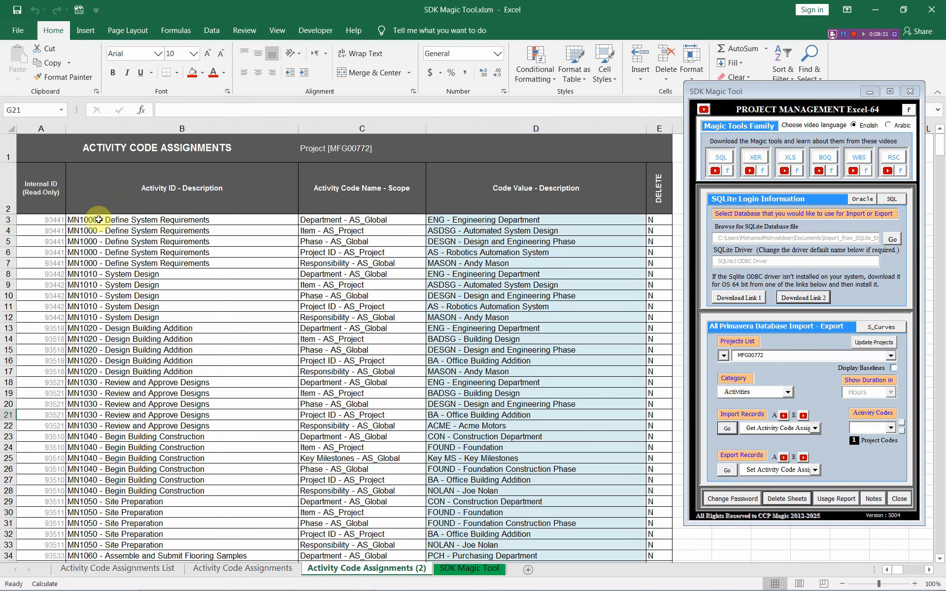
click(141, 220)
drag(141, 220, 517, 347)
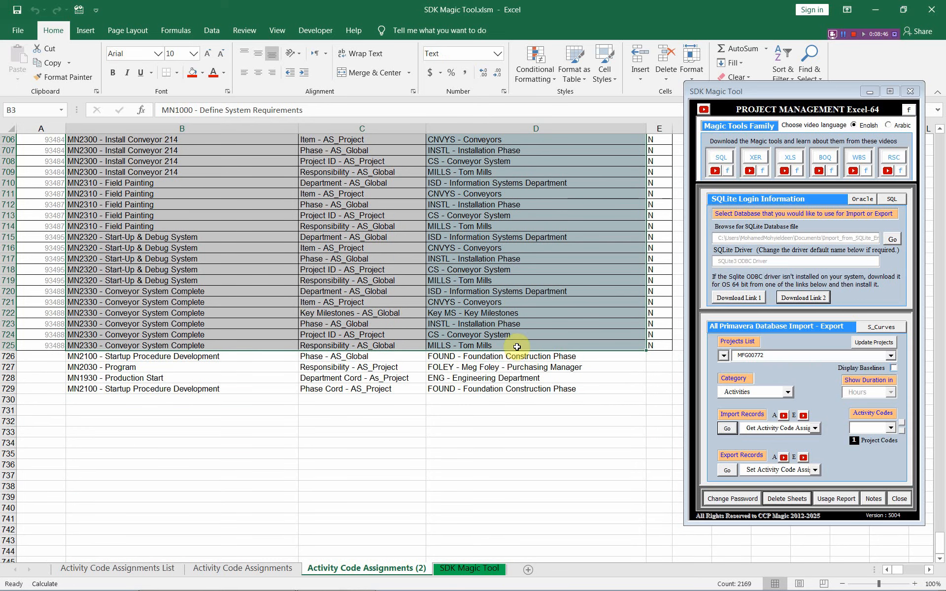
right_click(465, 248)
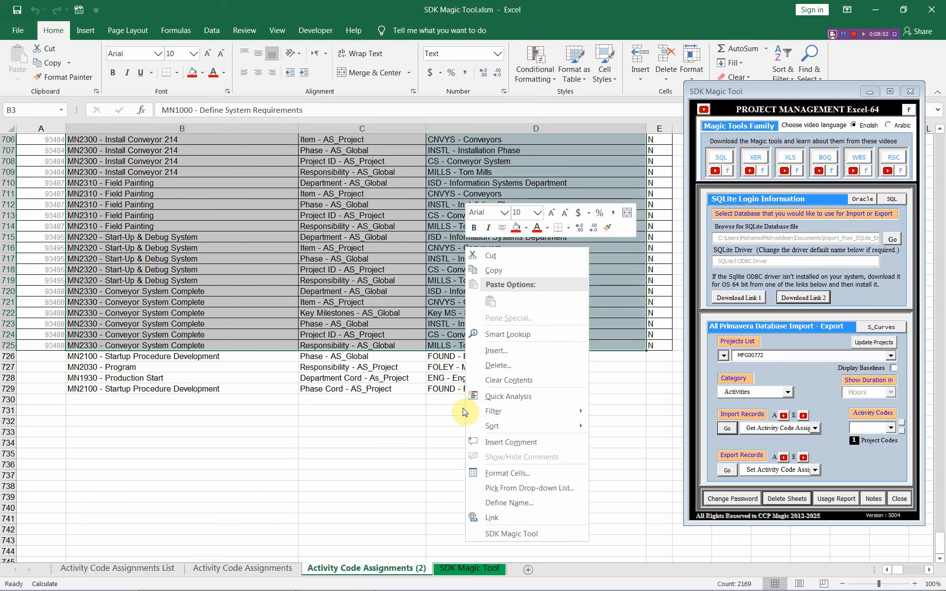
click(505, 270)
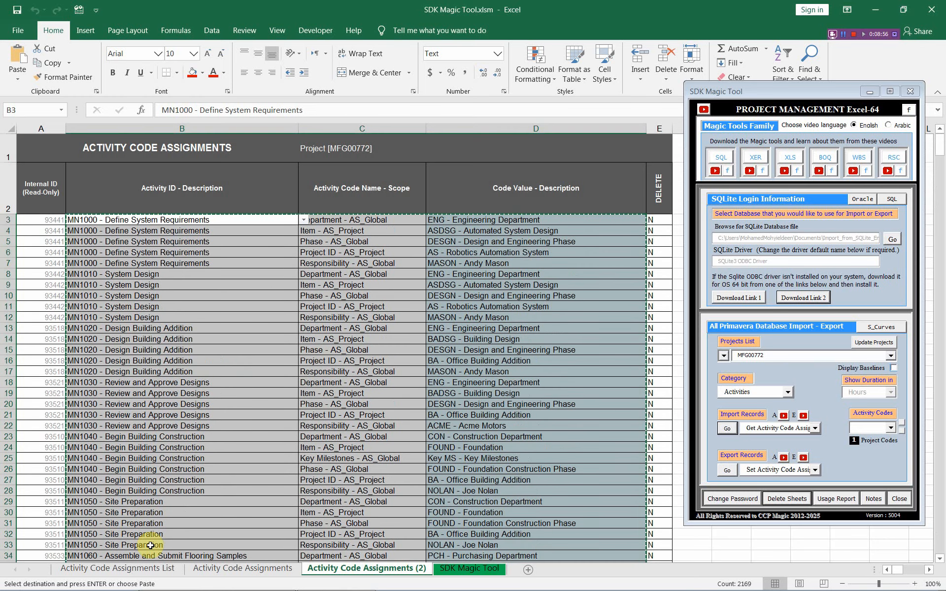
Step: Paste the copied assignments into the Activity Code Assignments sheet starting at B3
click(243, 570)
right_click(82, 219)
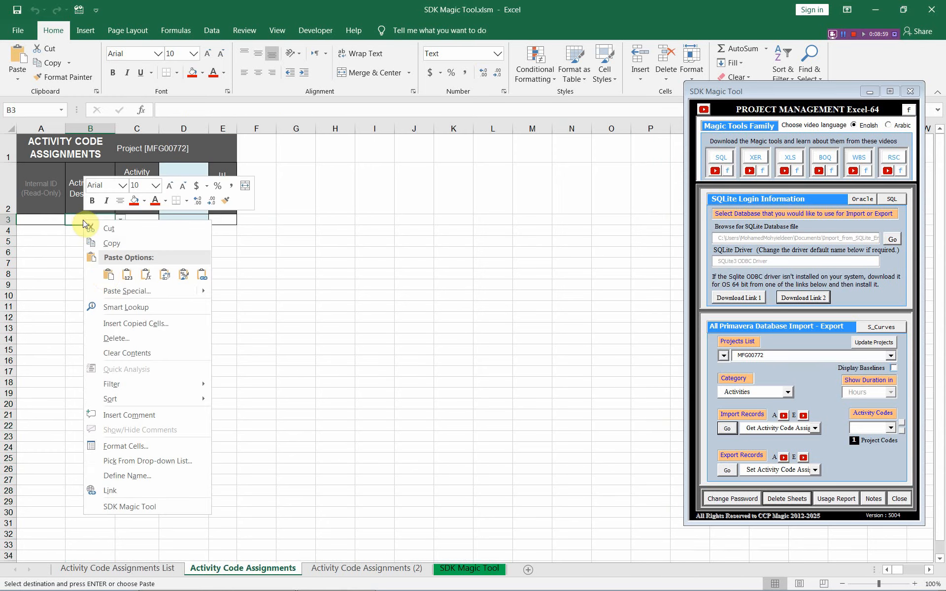
click(104, 274)
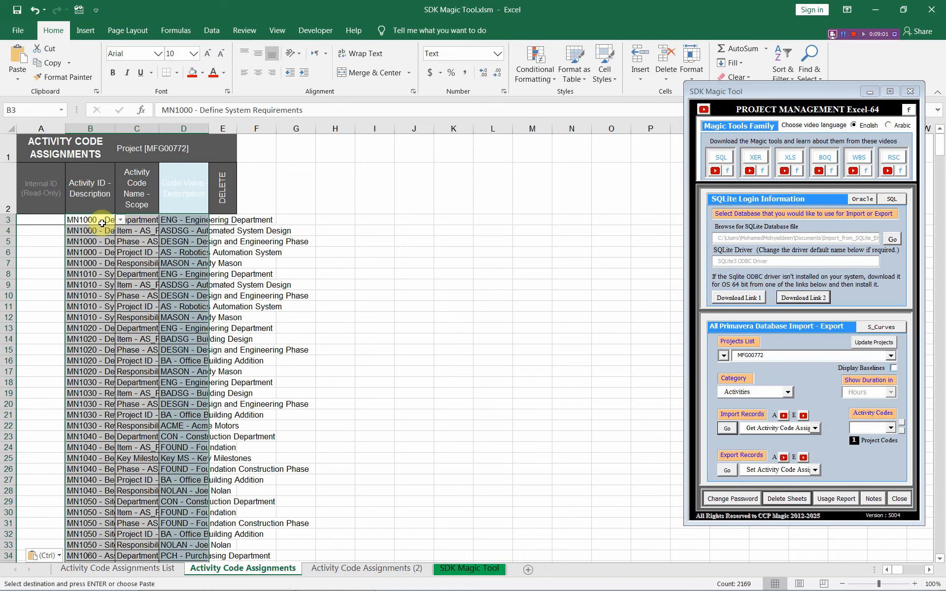
Step: Widen the Activity ID, Activity Code Name and Code Value columns on the Activity Code Assignments sheet to show the full text
click(79, 220)
drag(159, 128, 387, 128)
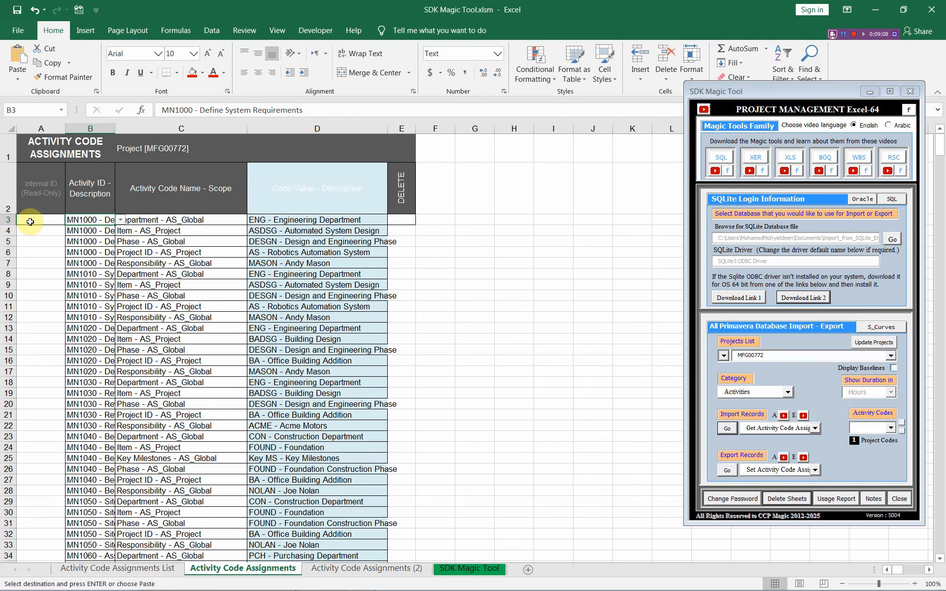
drag(30, 222, 22, 492)
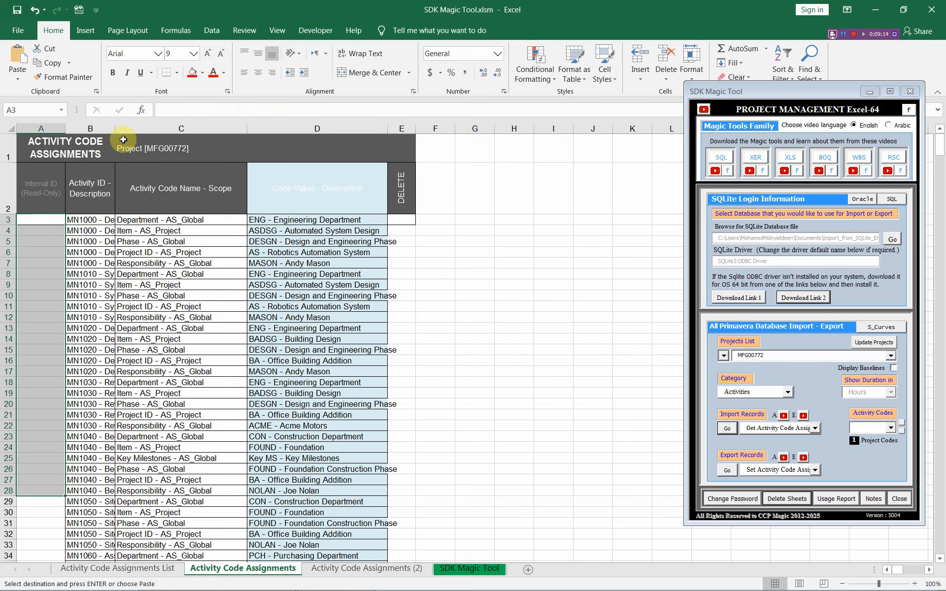
drag(116, 130, 241, 130)
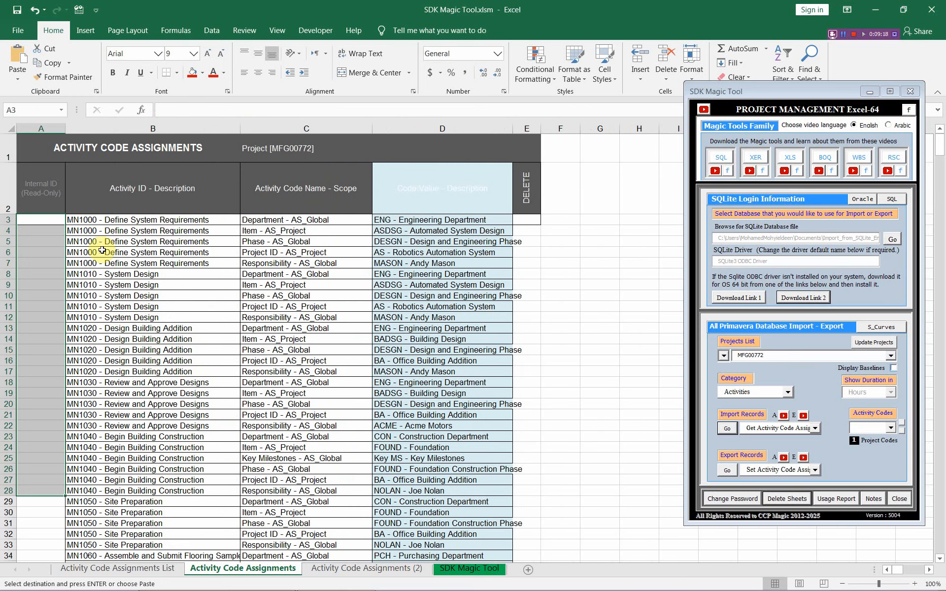
Step: Export the pasted assignments to the database with Set Activity Code Assignments, re-import them, and dismiss the information screen
click(100, 221)
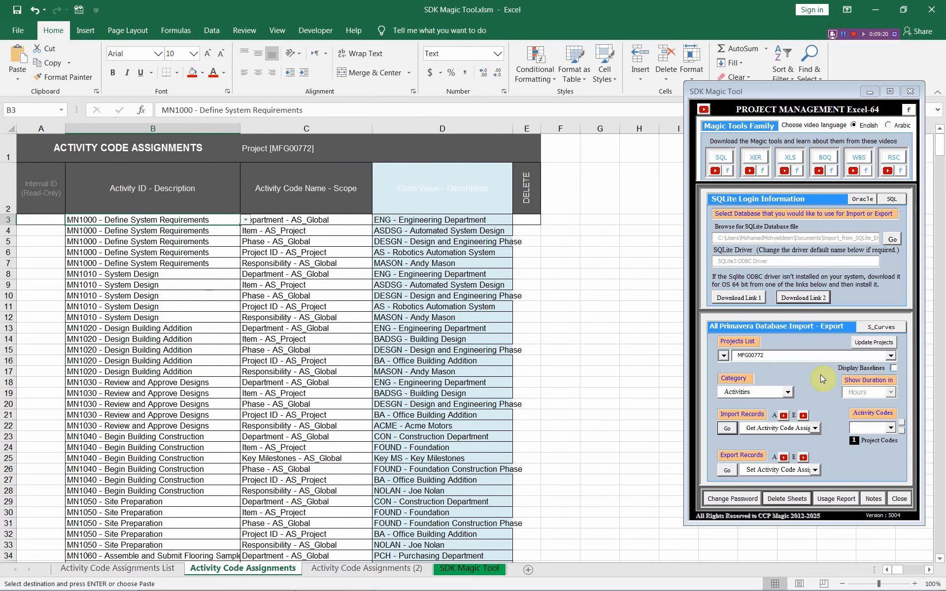
click(730, 473)
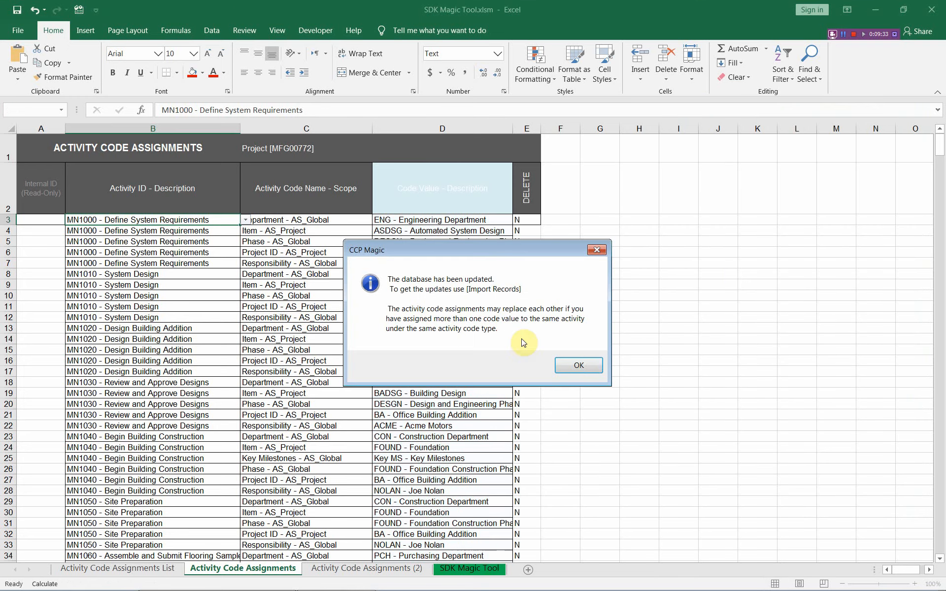
click(580, 366)
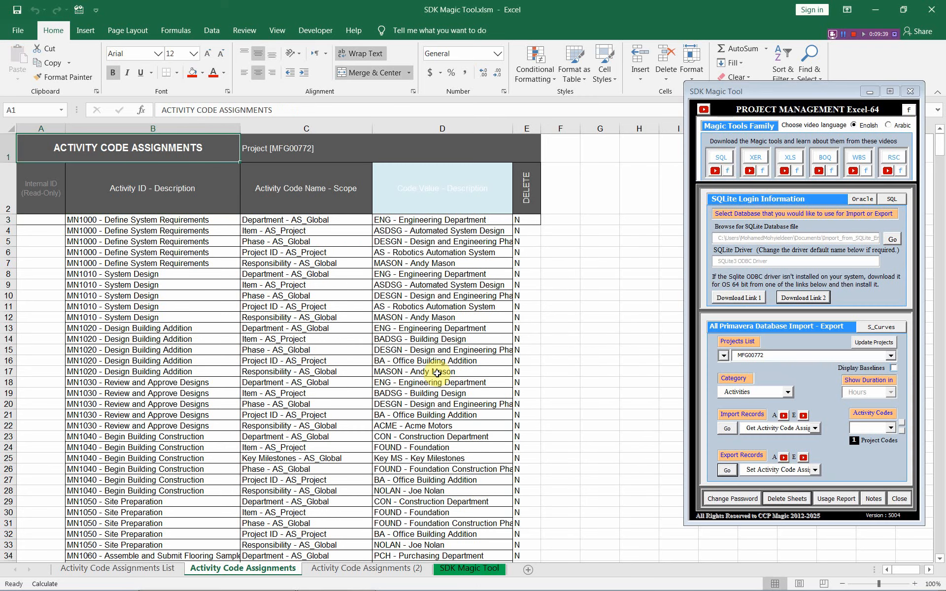
click(728, 429)
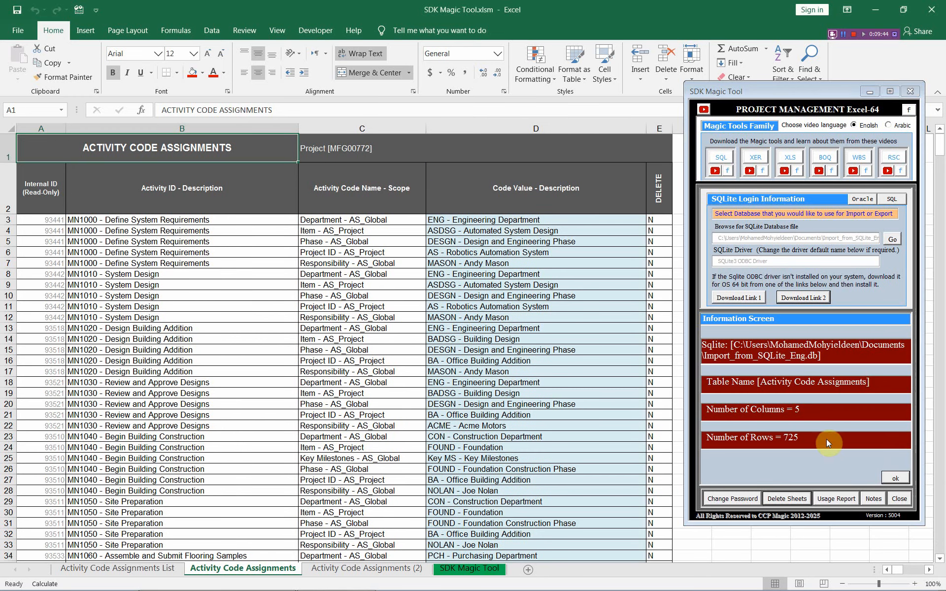
click(896, 478)
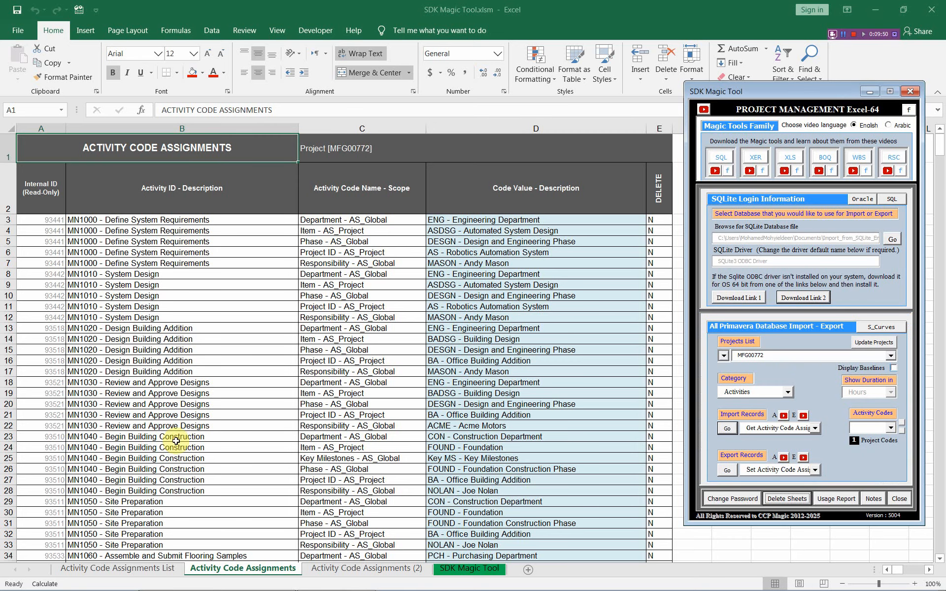
Step: Switch to Primavera P6, select activity MN1030 Review and Approve Designs, and refresh the data
key(alt+Tab)
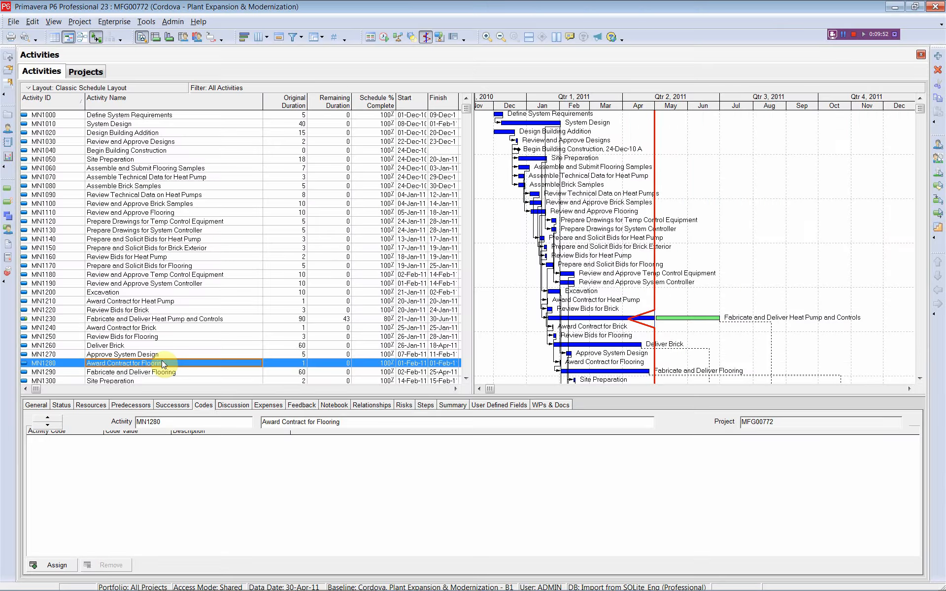
click(181, 143)
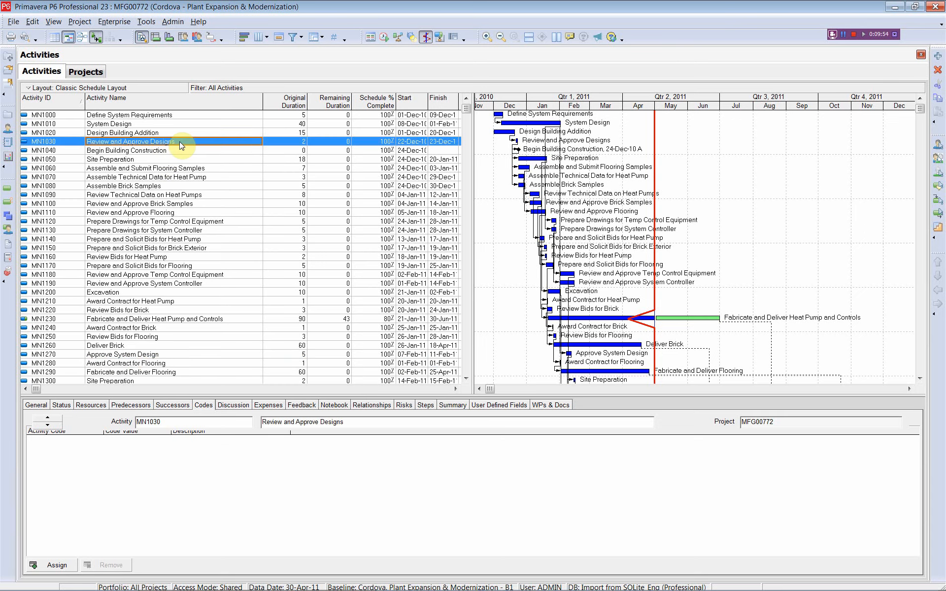
click(16, 24)
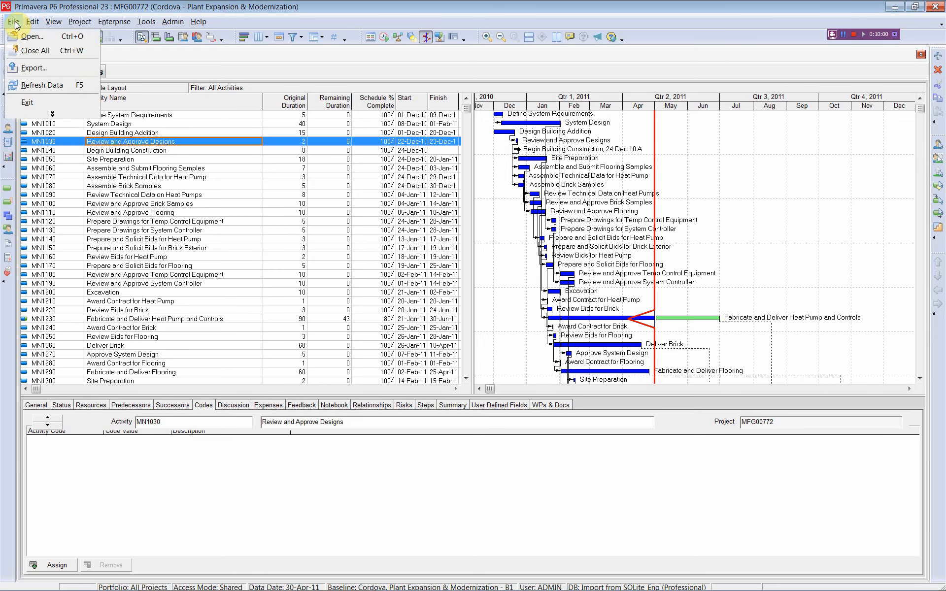
click(33, 84)
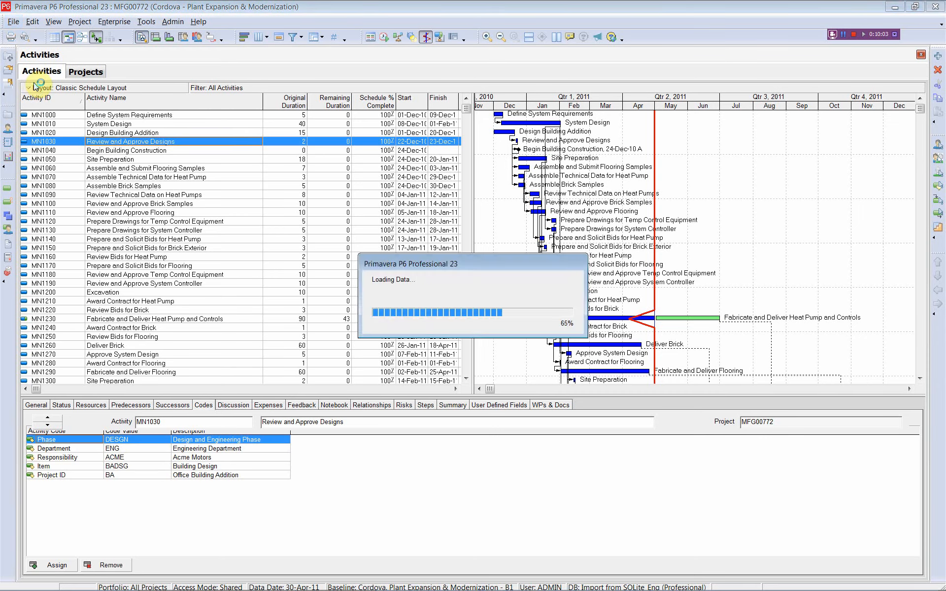
Step: Examine the code assignments of the activities from MN1040 down to MN1190, and switch back to the SDK Magic Tool workbook in Excel
click(143, 151)
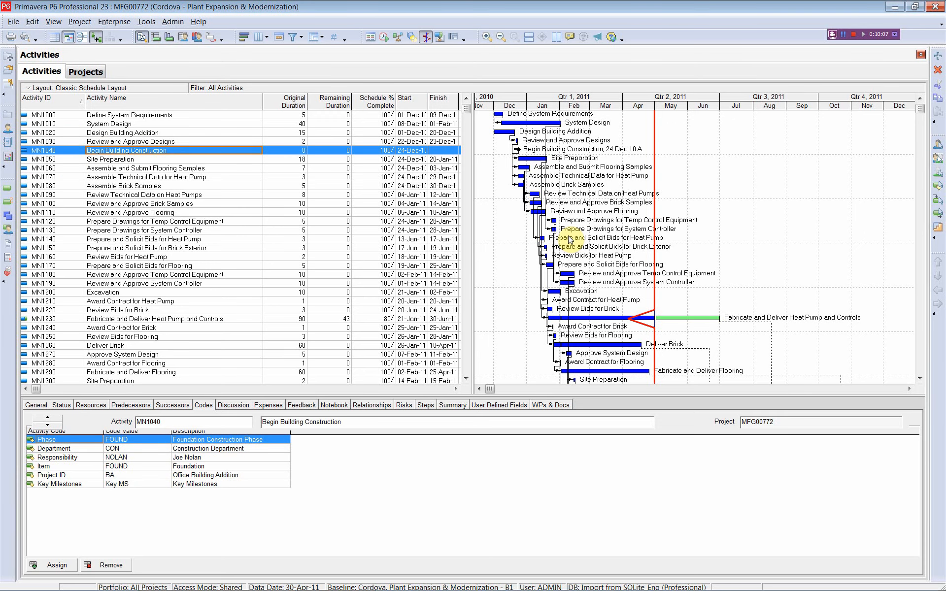
key(Down)
key(Down)
key(Down)
key(Down)
key(Down)
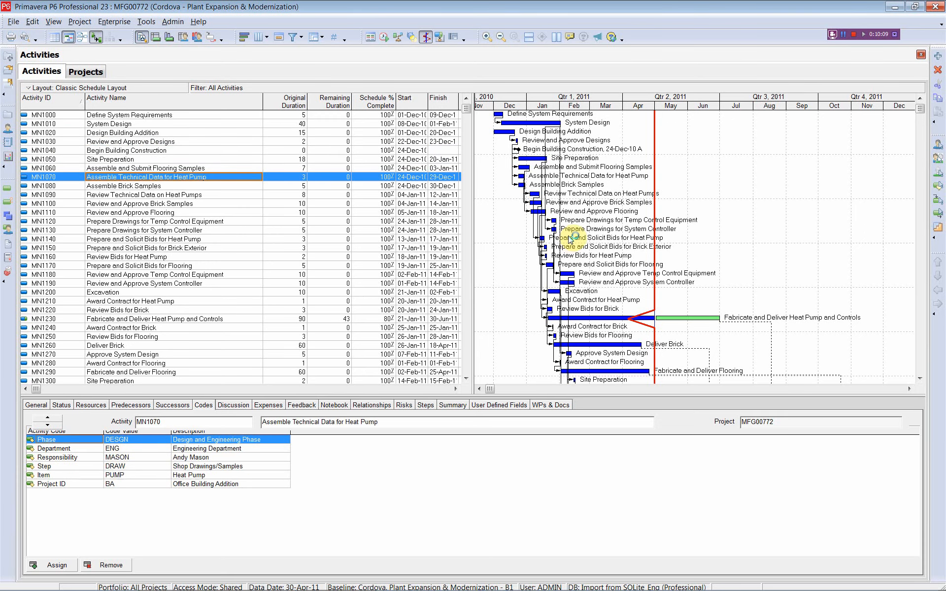
key(Down)
key(Down)
key(Down)
key(Down)
key(Down)
key(Down)
key(Down)
key(Down)
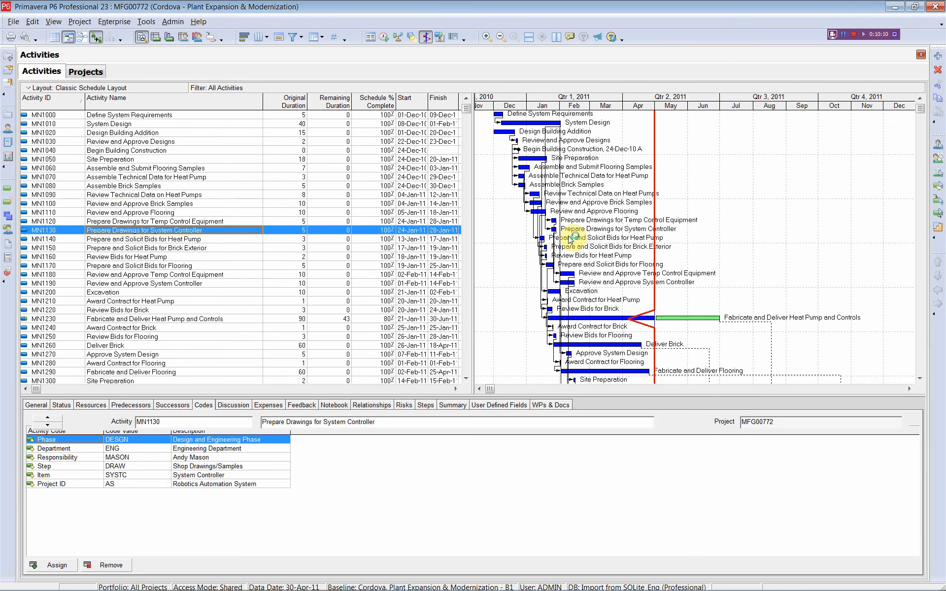
key(Down)
key(Down)
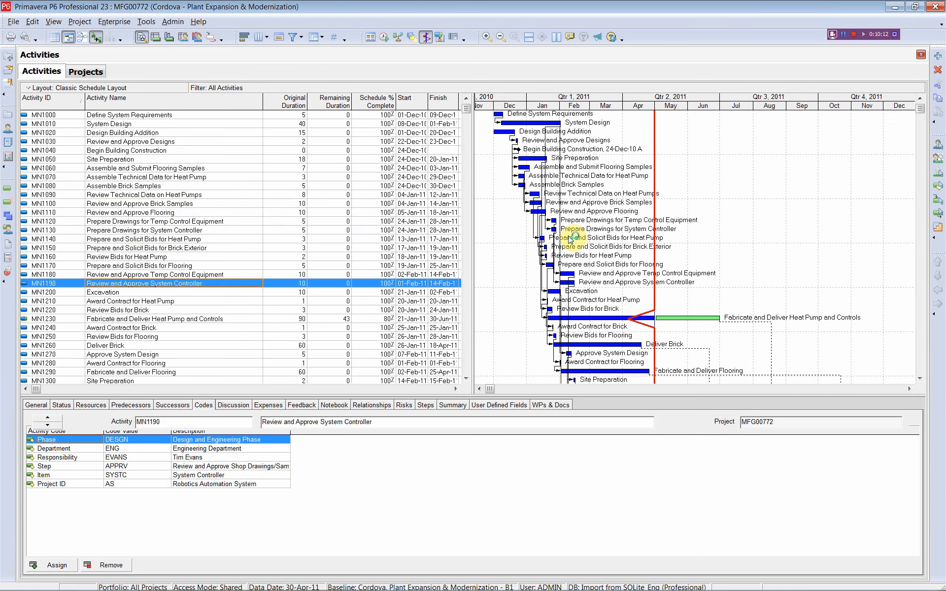
key(alt+Tab)
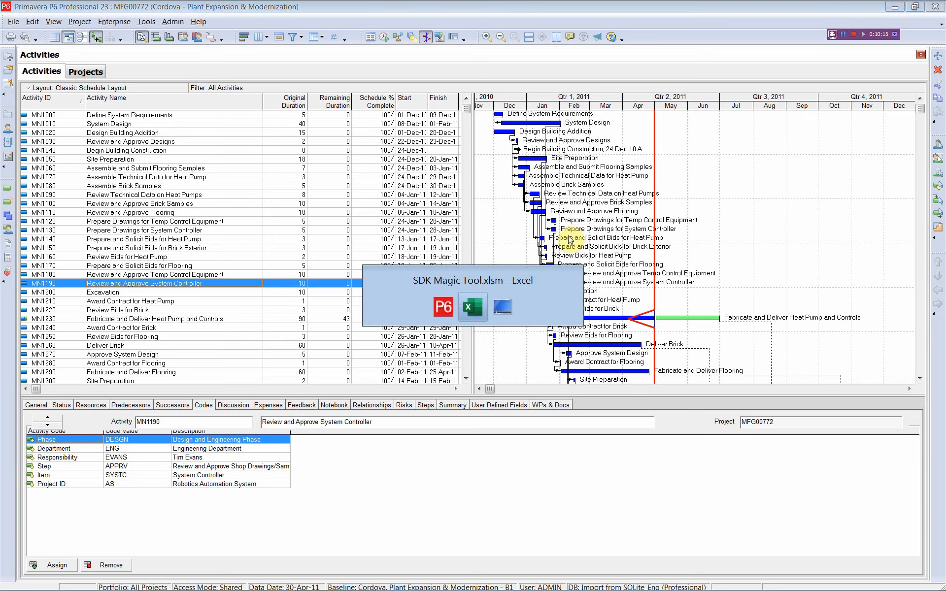